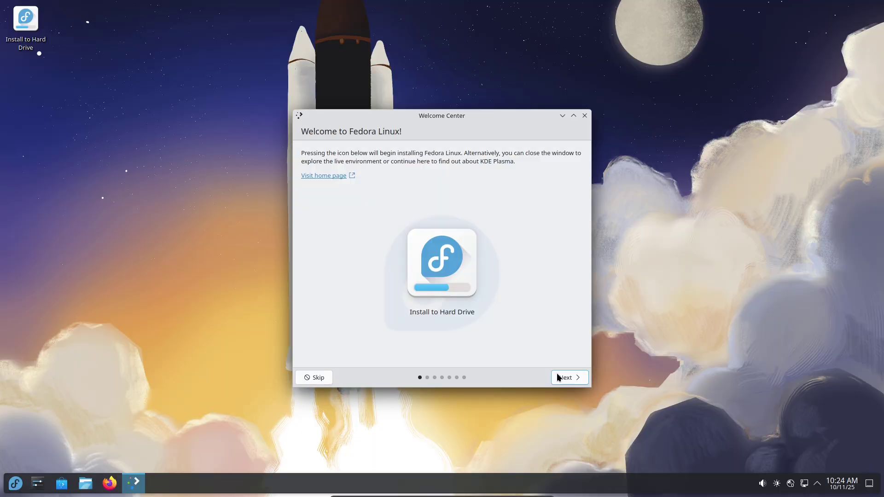
Step: Page through the welcome tour, enabling third-party repositories, to the final Enjoy It! page
{"action": "left_click", "coordinate": [566, 377]}
{"action": "left_click", "coordinate": [565, 378]}
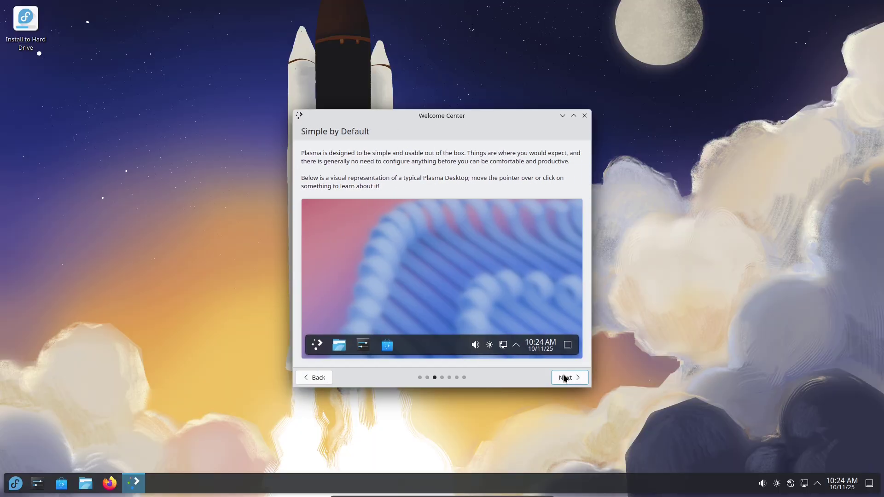
{"action": "left_click", "coordinate": [565, 377]}
{"action": "left_click", "coordinate": [566, 378]}
{"action": "left_click", "coordinate": [566, 377]}
{"action": "left_click", "coordinate": [343, 252]}
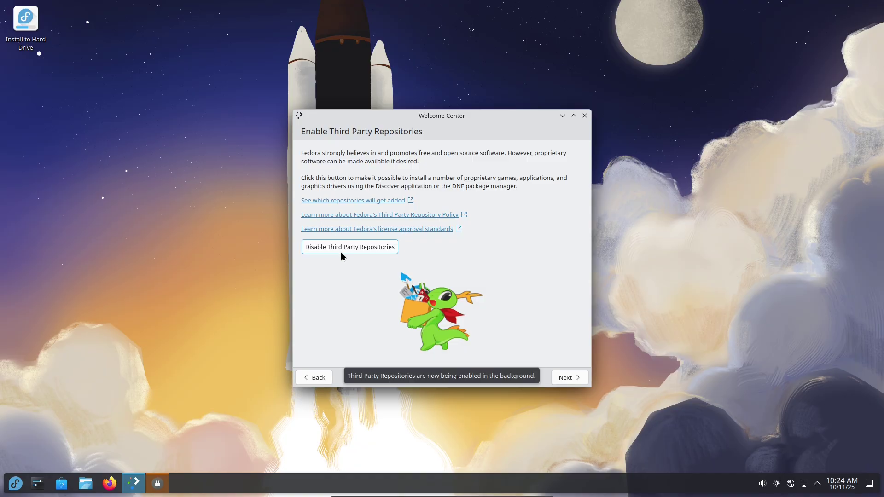
{"action": "left_click", "coordinate": [566, 377]}
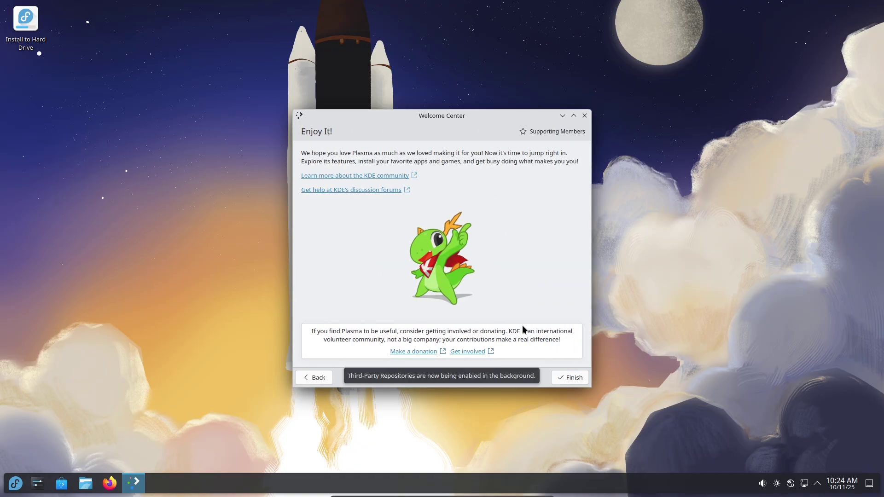
{"action": "left_click", "coordinate": [569, 378]}
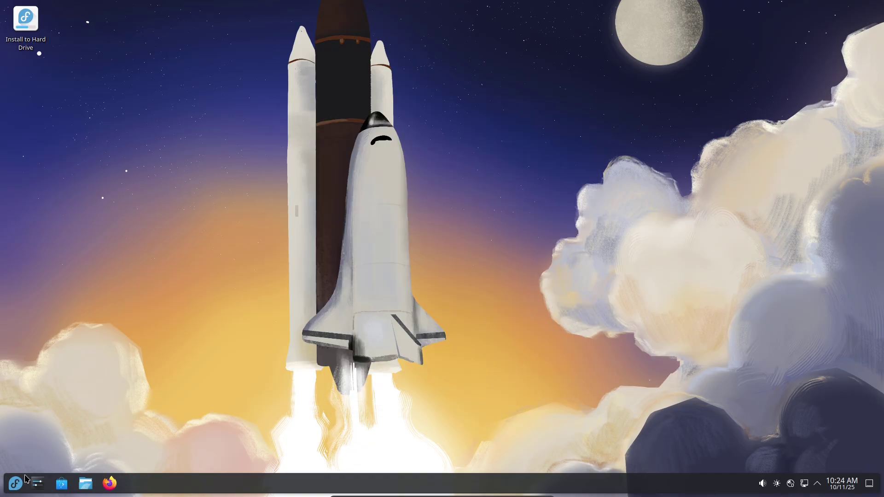
{"action": "left_click", "coordinate": [38, 485]}
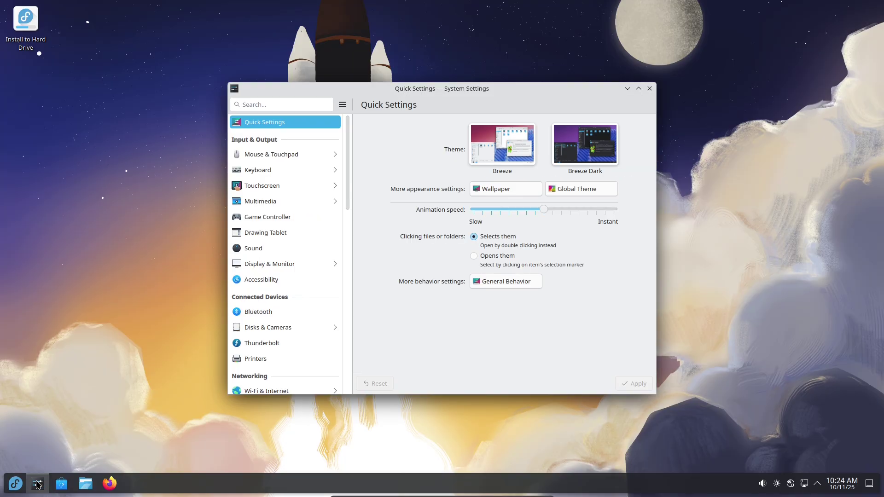
{"action": "left_click_drag", "start_coordinate": [346, 204], "coordinate": [342, 379]}
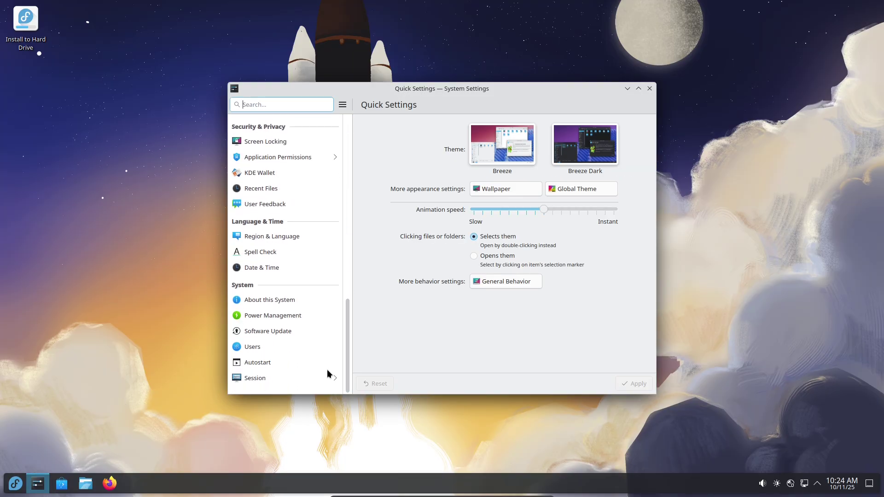
{"action": "left_click", "coordinate": [292, 300]}
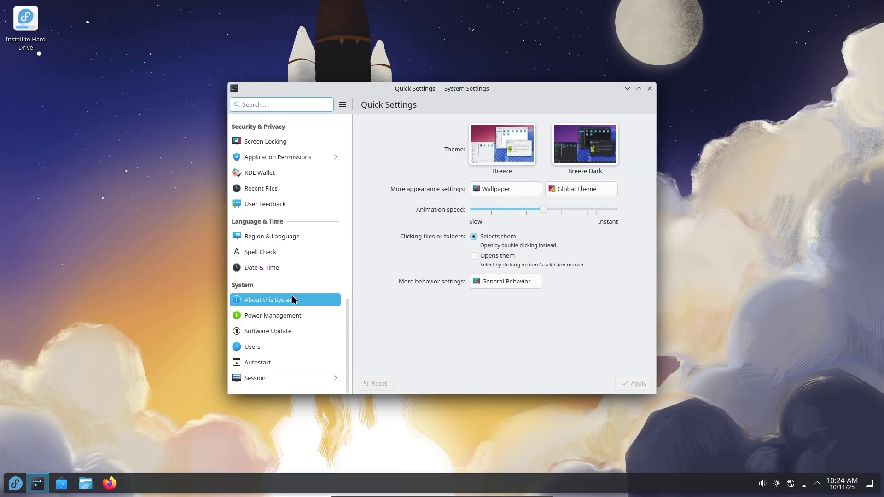
{"action": "left_click", "coordinate": [639, 89]}
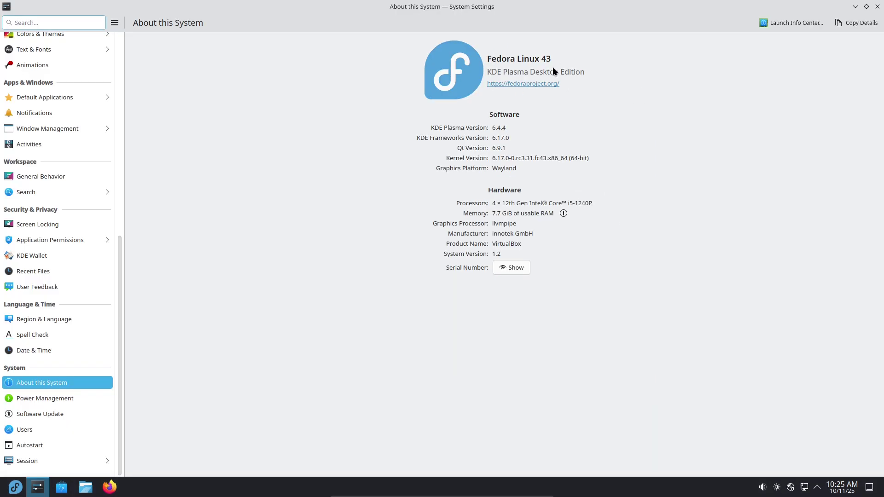
{"action": "left_click", "coordinate": [497, 148]}
{"action": "left_click_drag", "start_coordinate": [493, 158], "coordinate": [586, 156]}
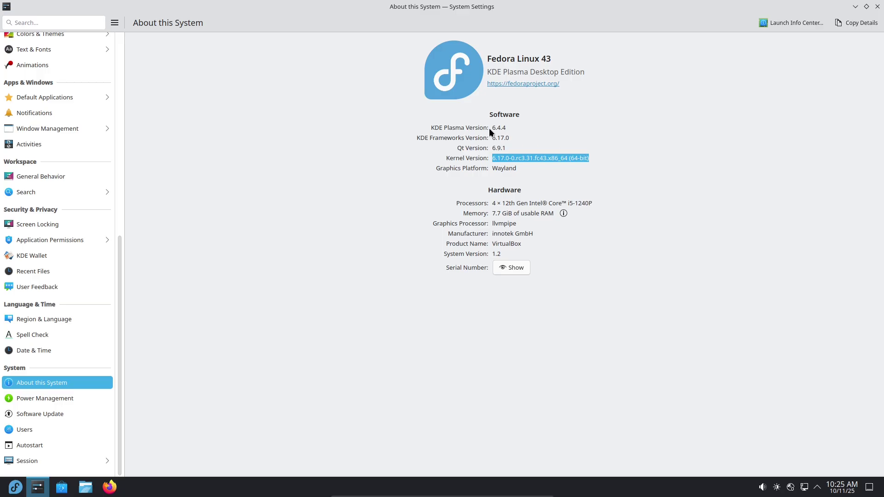
{"action": "left_click_drag", "start_coordinate": [491, 128], "coordinate": [514, 138]}
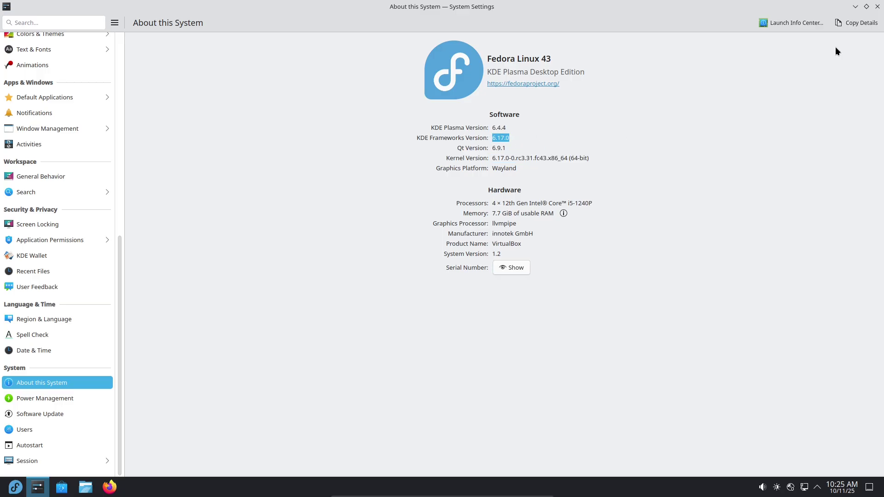
{"action": "left_click", "coordinate": [878, 7]}
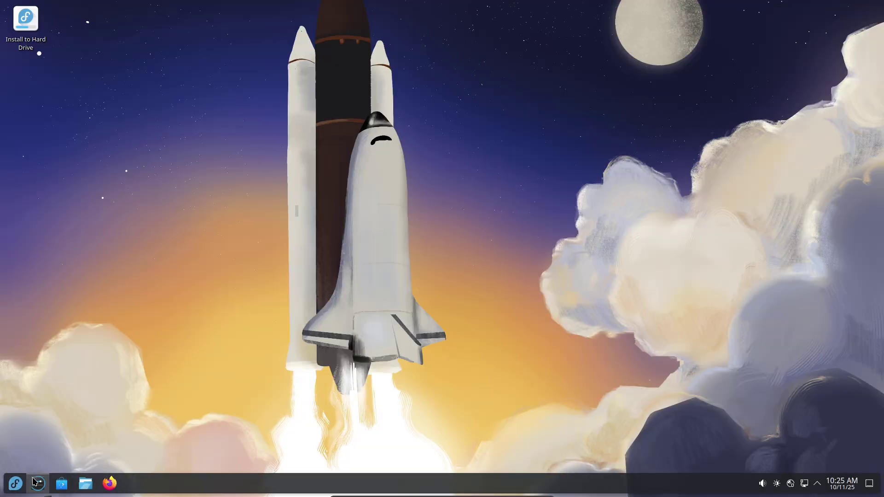
{"action": "left_click", "coordinate": [37, 483]}
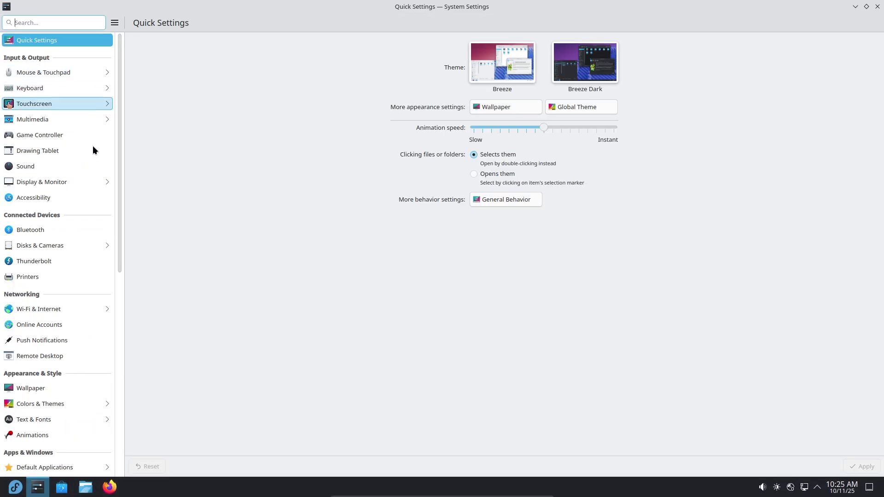
{"action": "left_click_drag", "start_coordinate": [120, 250], "coordinate": [116, 430]}
{"action": "left_click", "coordinate": [57, 113]}
{"action": "left_click", "coordinate": [877, 6]}
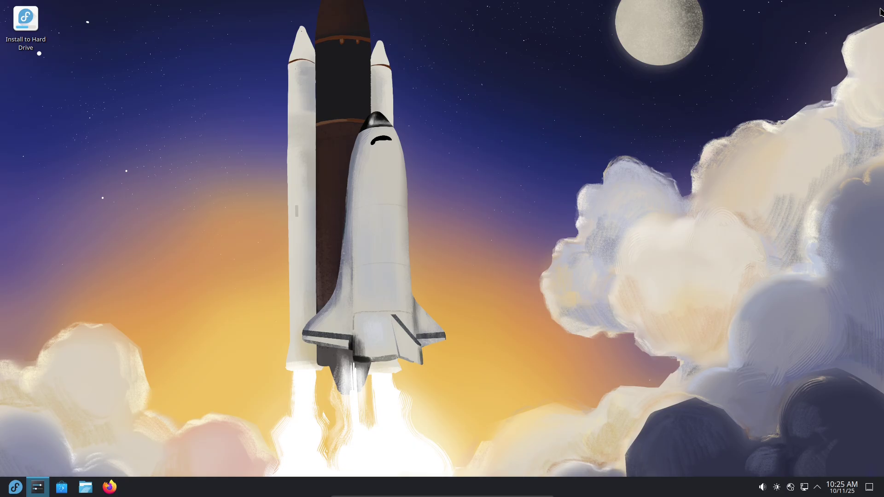
Step: Enter desktop edit mode, then open and close the panels and desktops manager
{"action": "right_click", "coordinate": [16, 487]}
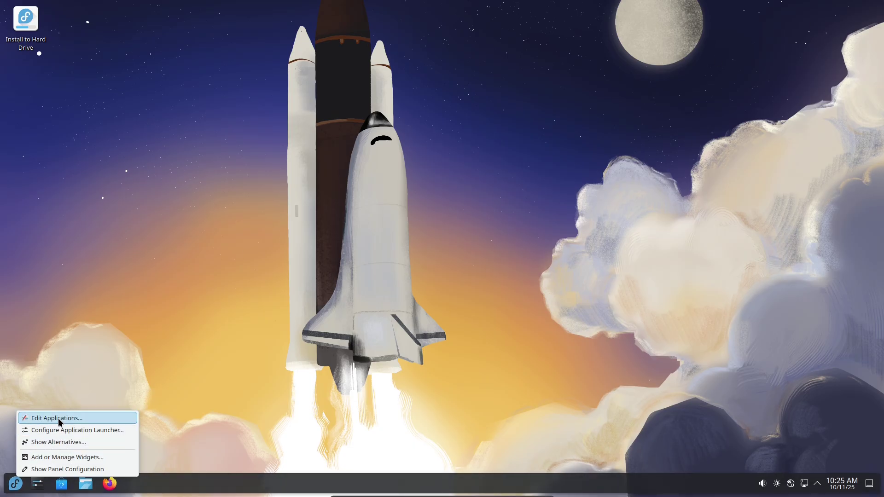
{"action": "left_click", "coordinate": [61, 457]}
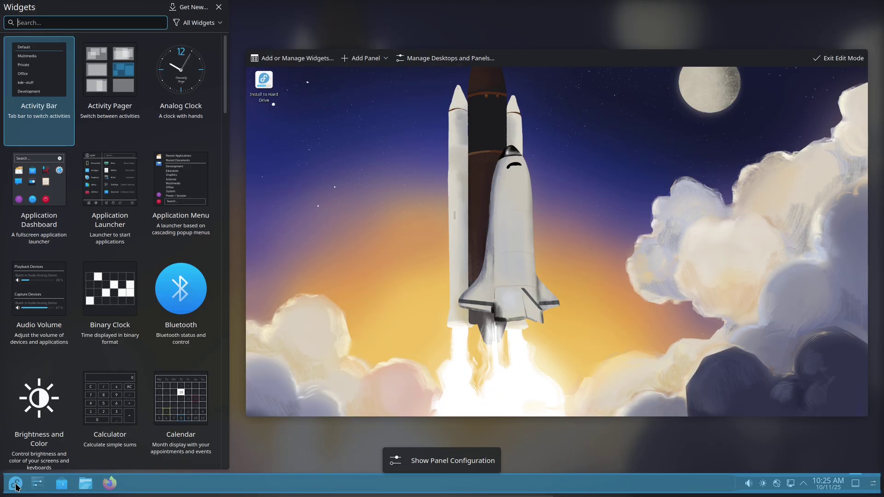
{"action": "left_click", "coordinate": [419, 58]}
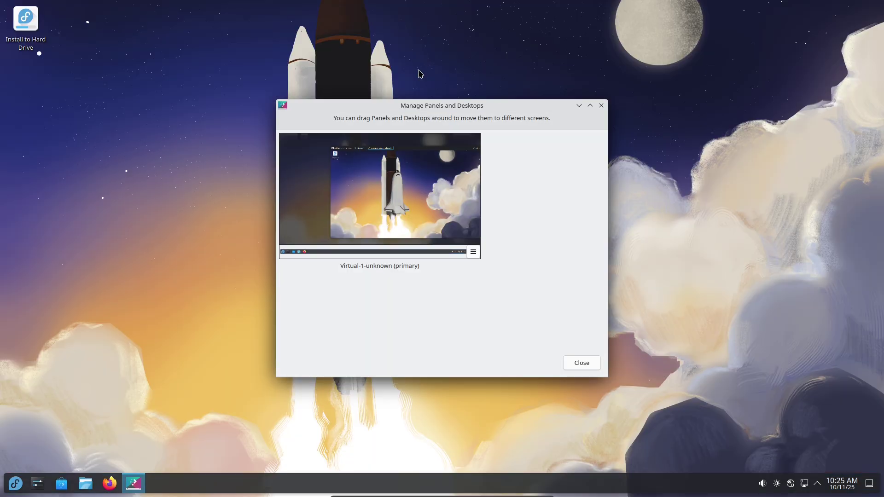
{"action": "left_click", "coordinate": [578, 364]}
Step: Open the application menu editor and preview alternative launcher widgets
{"action": "right_click", "coordinate": [16, 483]}
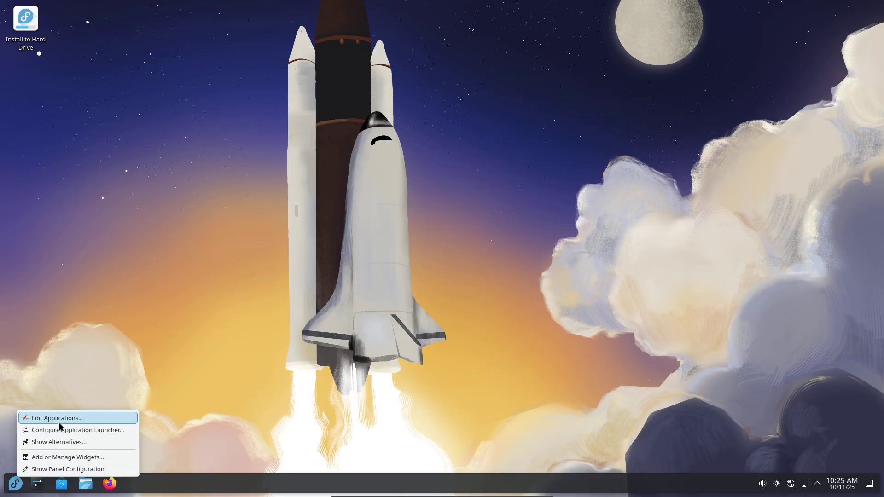
{"action": "left_click", "coordinate": [59, 422]}
{"action": "right_click", "coordinate": [15, 484]}
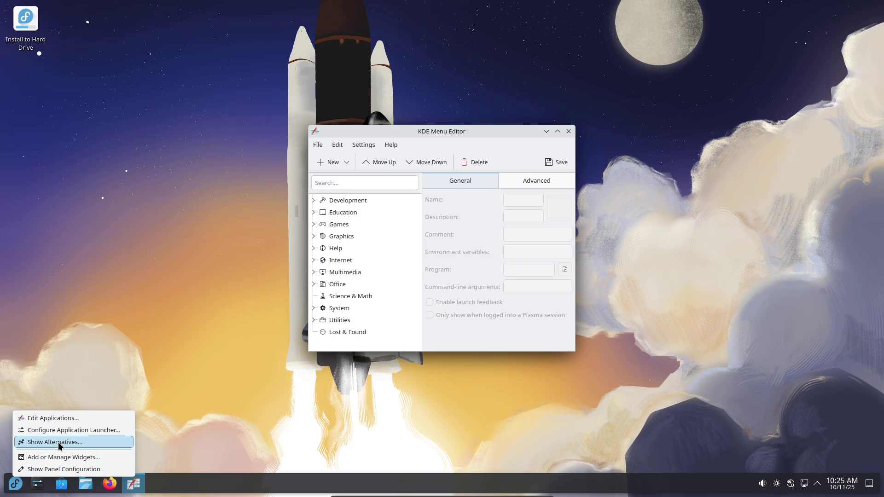
{"action": "left_click", "coordinate": [55, 442]}
{"action": "left_click", "coordinate": [64, 316]}
{"action": "right_click", "coordinate": [20, 483]}
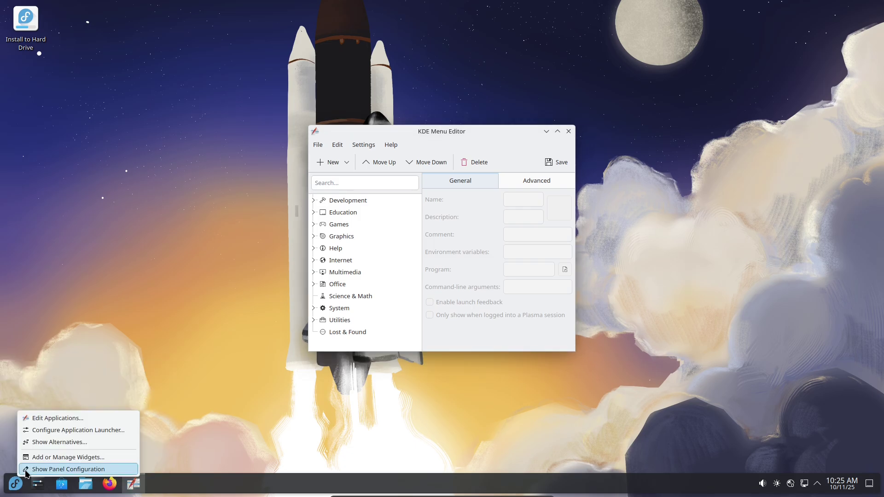
{"action": "left_click", "coordinate": [57, 419]}
Step: Reopen the widgets list, view the add-panel choices, then leave edit mode and close the menu editor
{"action": "right_click", "coordinate": [18, 479]}
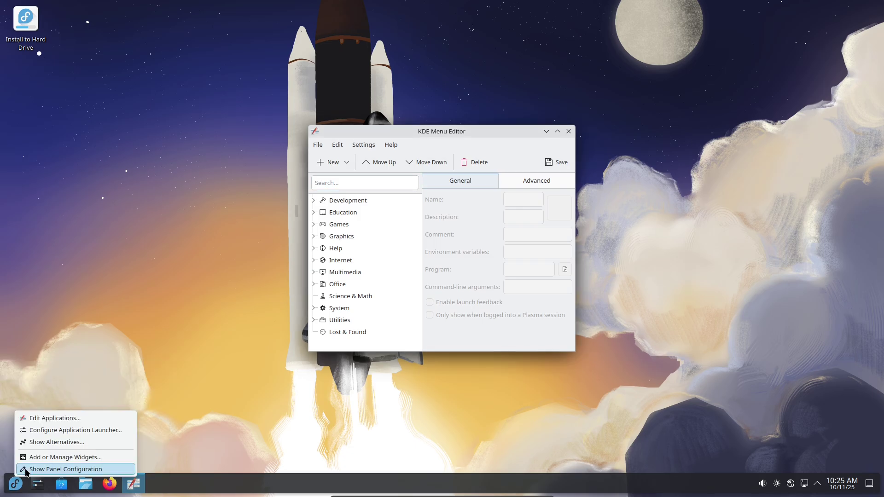
{"action": "left_click", "coordinate": [63, 458]}
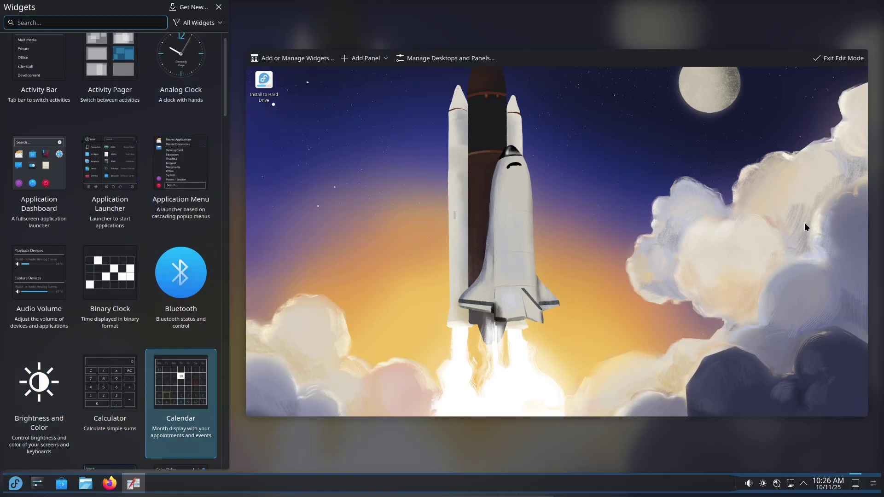
{"action": "left_click", "coordinate": [364, 59]}
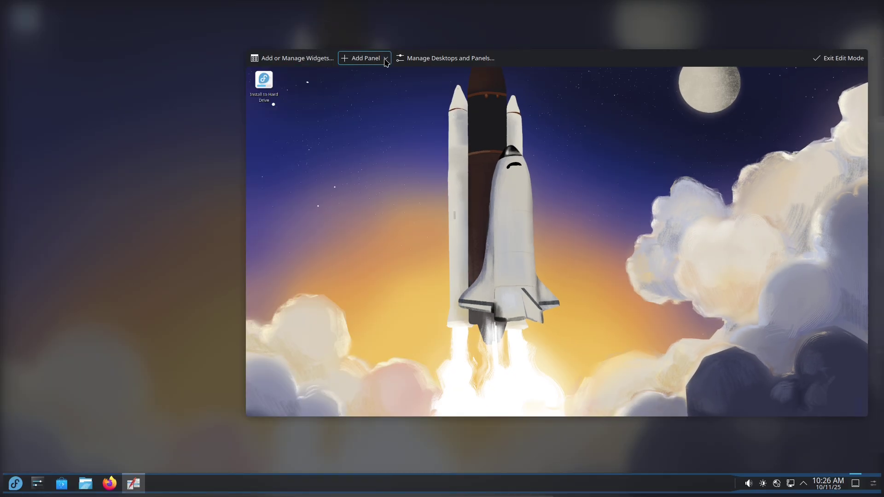
{"action": "left_click", "coordinate": [493, 177]}
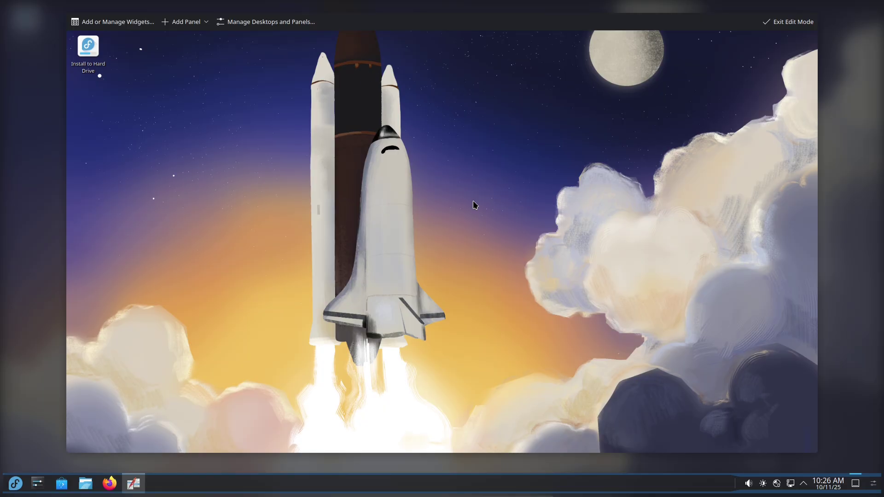
{"action": "left_click", "coordinate": [786, 23]}
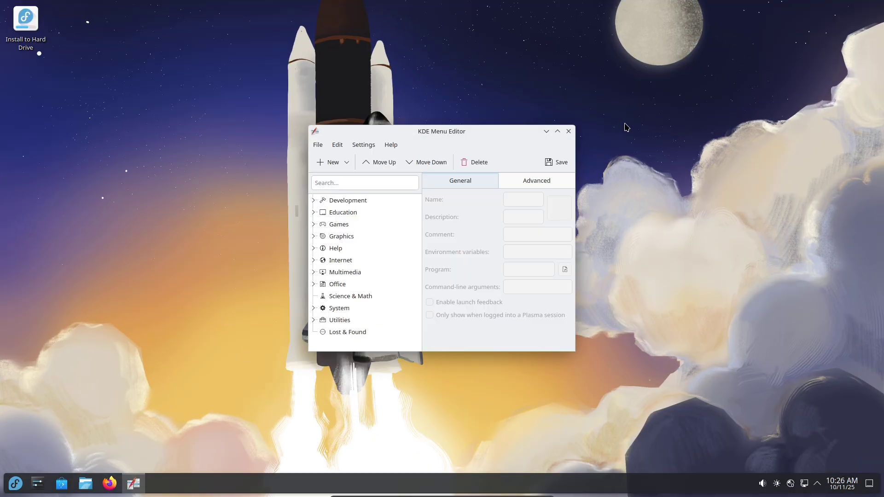
{"action": "left_click", "coordinate": [568, 132]}
Step: Check the calendar, status, network, disks, brightness and audio tray popups, then dismiss the panel menu
{"action": "left_click", "coordinate": [841, 485]}
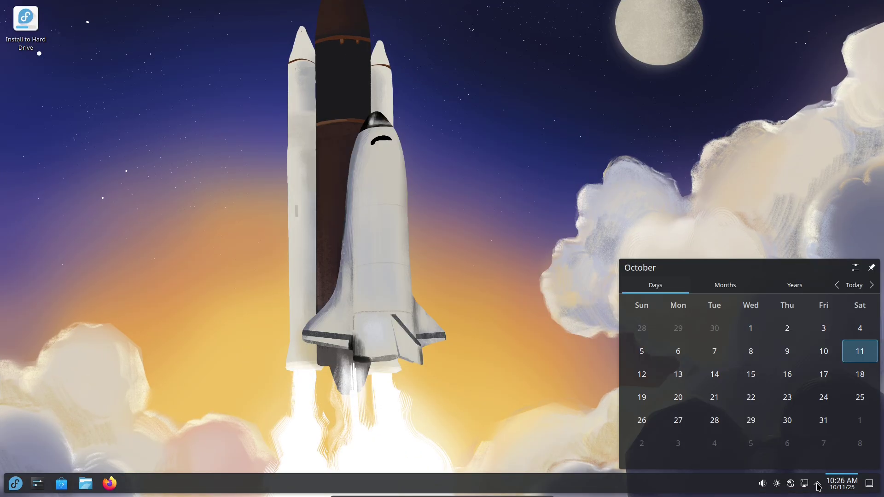
{"action": "left_click", "coordinate": [818, 485]}
{"action": "left_click", "coordinate": [805, 485]}
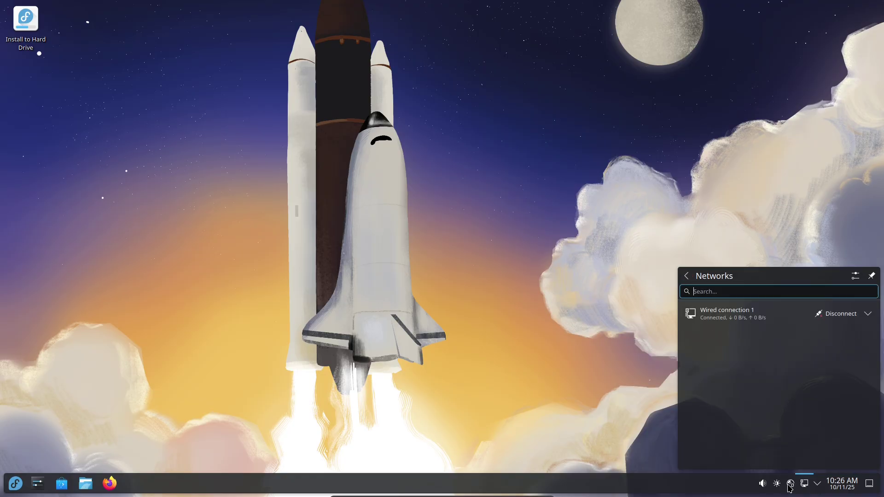
{"action": "left_click", "coordinate": [790, 484]}
{"action": "left_click", "coordinate": [777, 485]}
{"action": "left_click", "coordinate": [762, 484]}
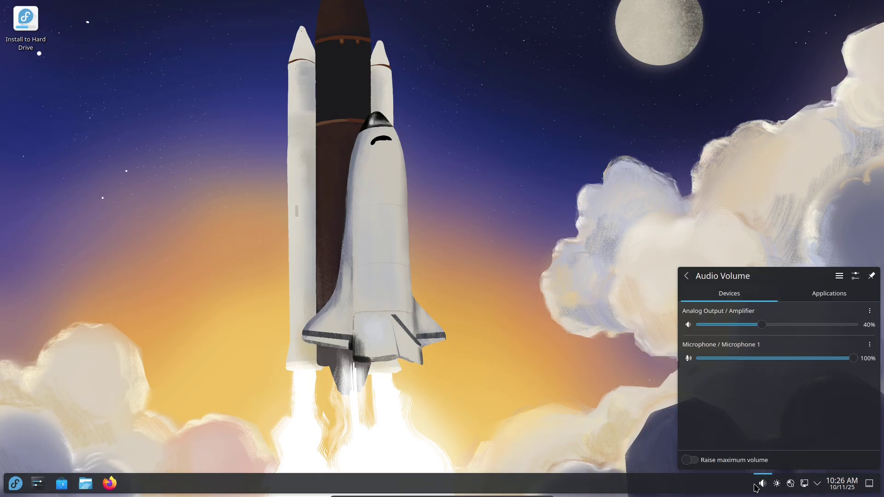
{"action": "right_click", "coordinate": [749, 488]}
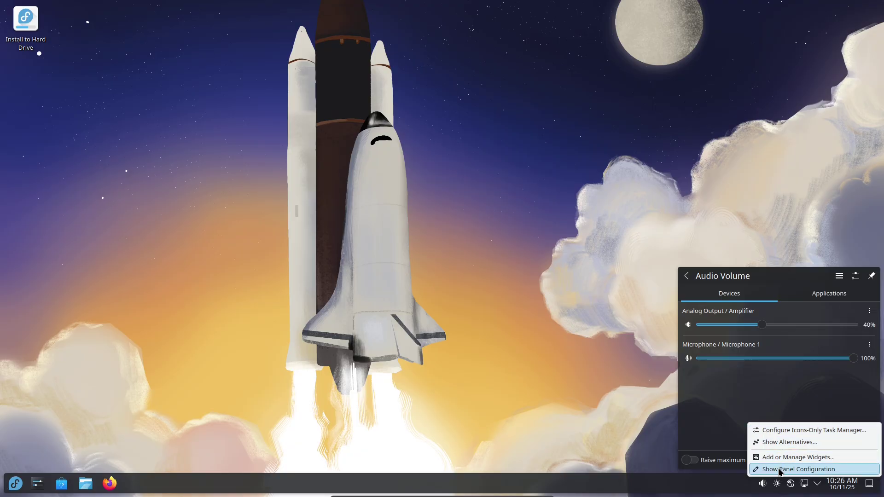
{"action": "left_click", "coordinate": [549, 347]}
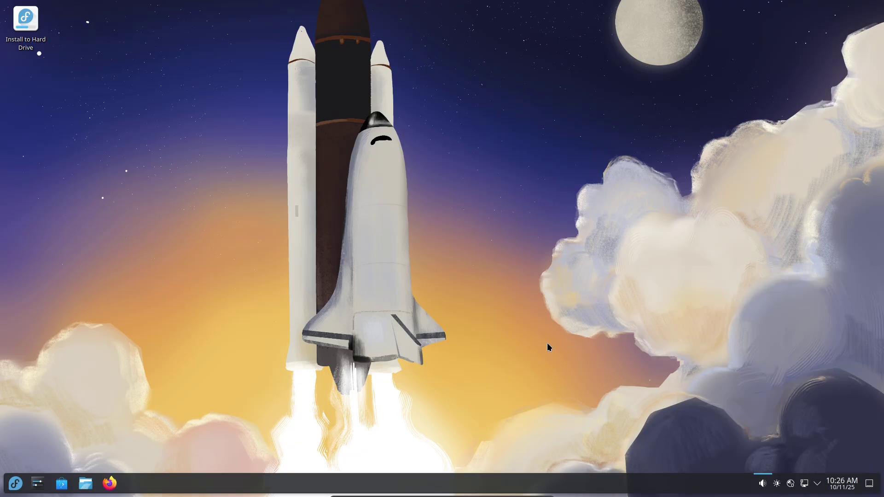
Step: Launch a Konsole terminal and maximize it
{"action": "left_click", "coordinate": [16, 484]}
{"action": "key", "text": "Escape"}
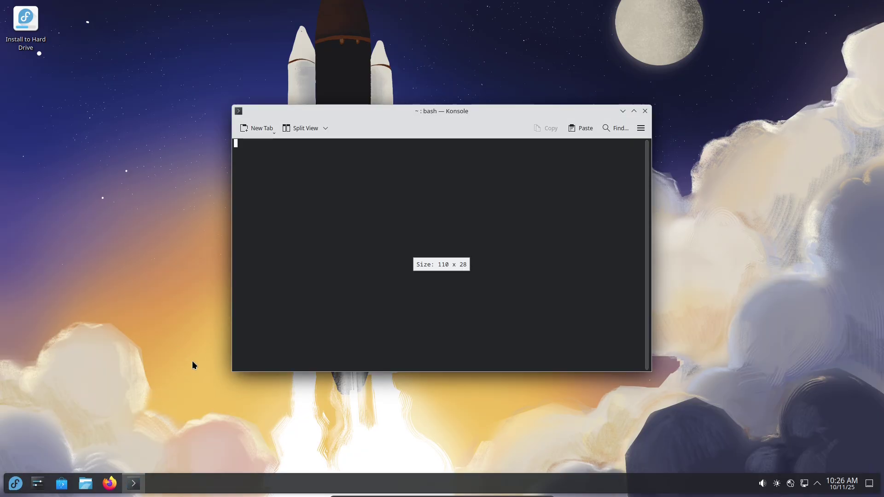
{"action": "left_click", "coordinate": [632, 111]}
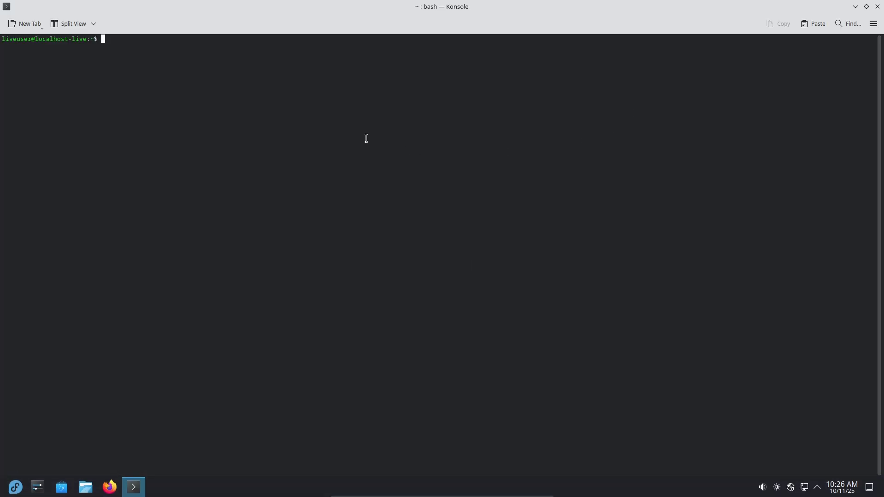
Step: Enlarge the terminal text and start 'sudo dnf install fastfetch'
{"action": "right_click", "coordinate": [427, 146]}
{"action": "left_click", "coordinate": [345, 259]}
{"action": "key", "text": "ctrl+plus"}
{"action": "type", "text": "sudo"}
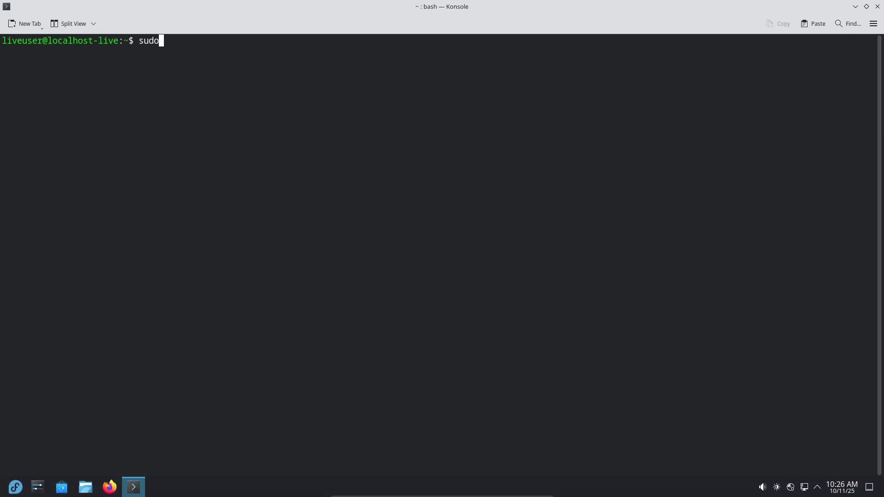
{"action": "type", "text": " dnf install fastfetch"}
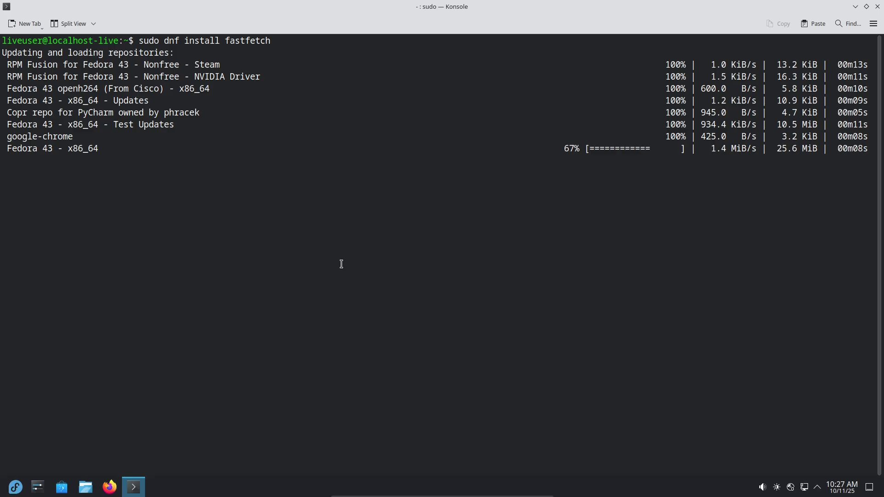
{"action": "left_click", "coordinate": [15, 487]}
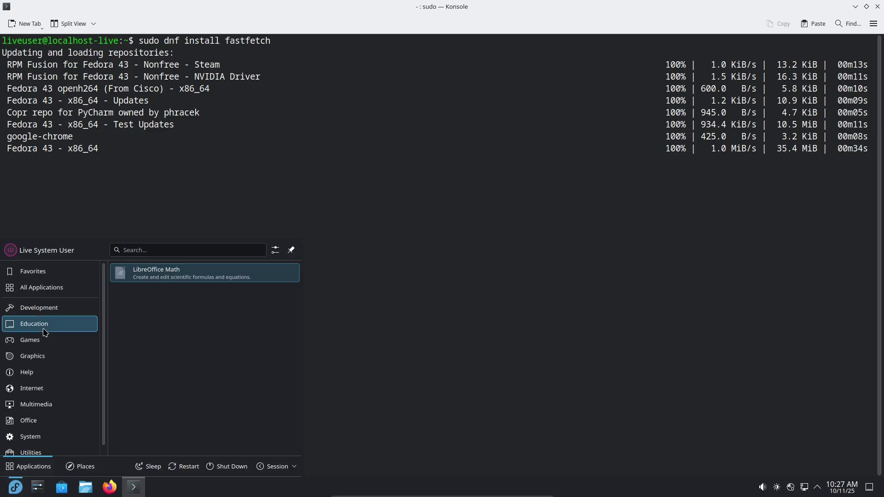
Step: Browse the Education, Graphics, Internet, Office, System and Utilities categories, then close the launcher
{"action": "mouse_move", "coordinate": [45, 344]}
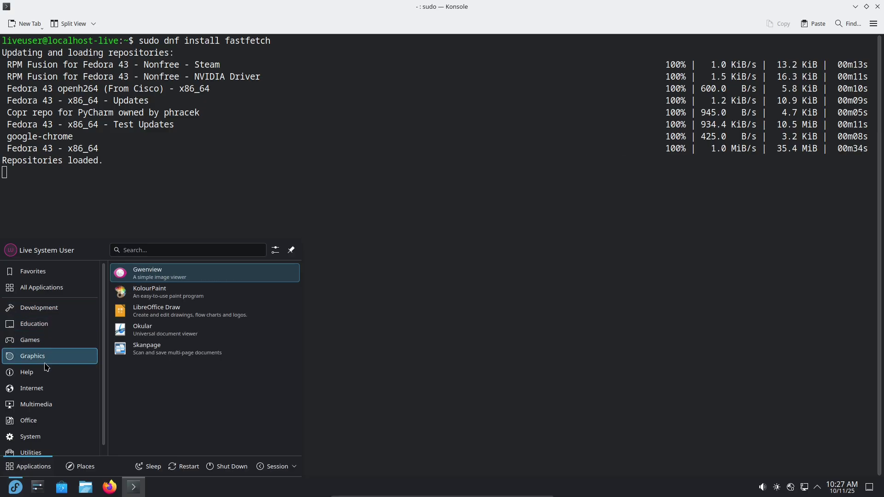
{"action": "mouse_move", "coordinate": [49, 386]}
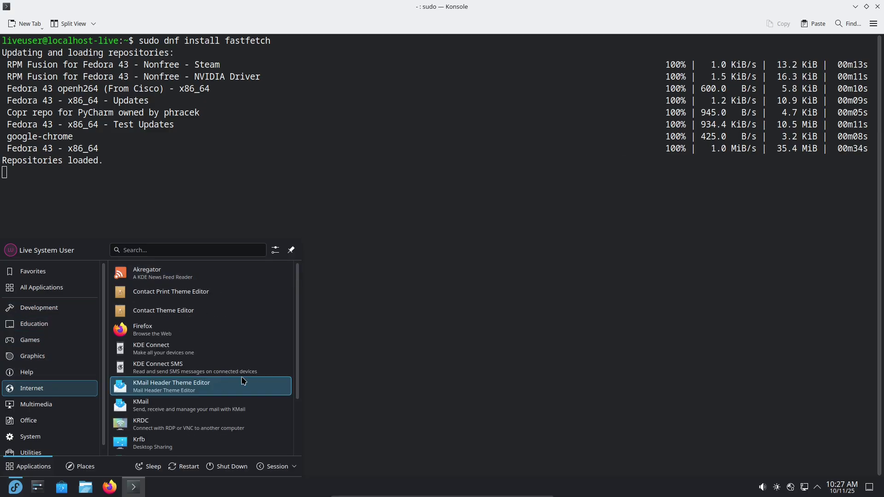
{"action": "scroll", "coordinate": [301, 396], "scroll_direction": "down", "scroll_amount": 3}
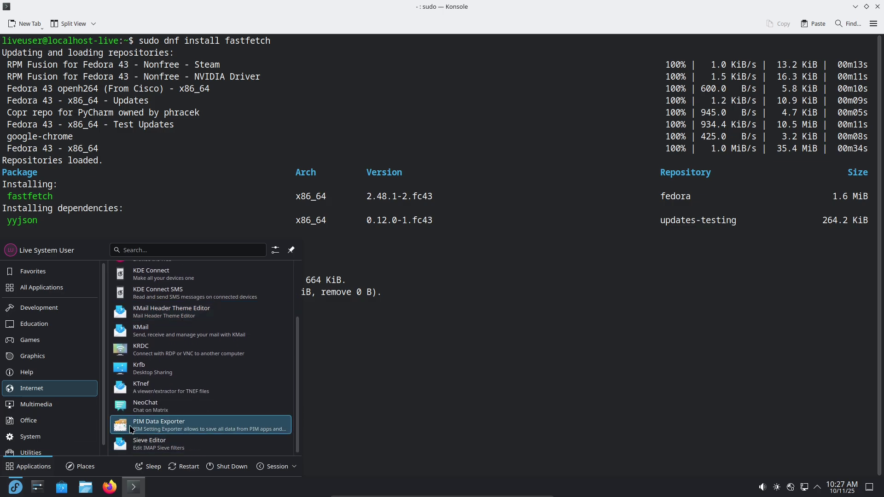
{"action": "mouse_move", "coordinate": [67, 419]}
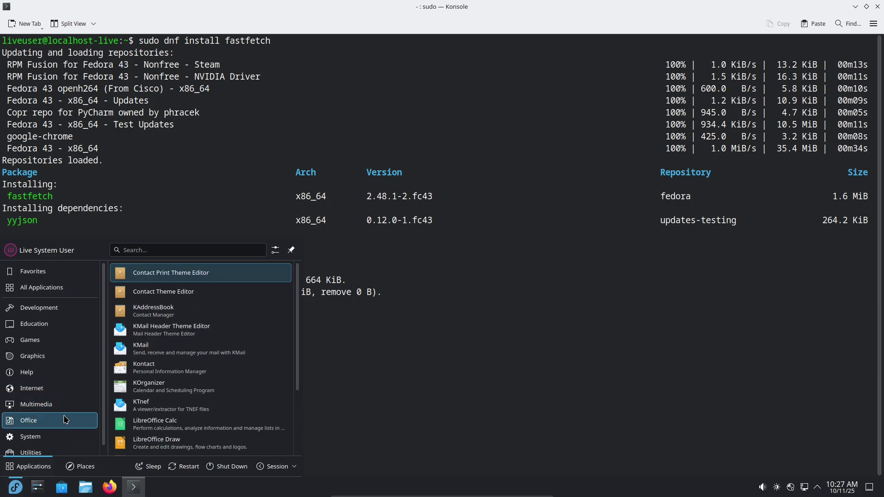
{"action": "scroll", "coordinate": [299, 391], "scroll_direction": "down", "scroll_amount": 3}
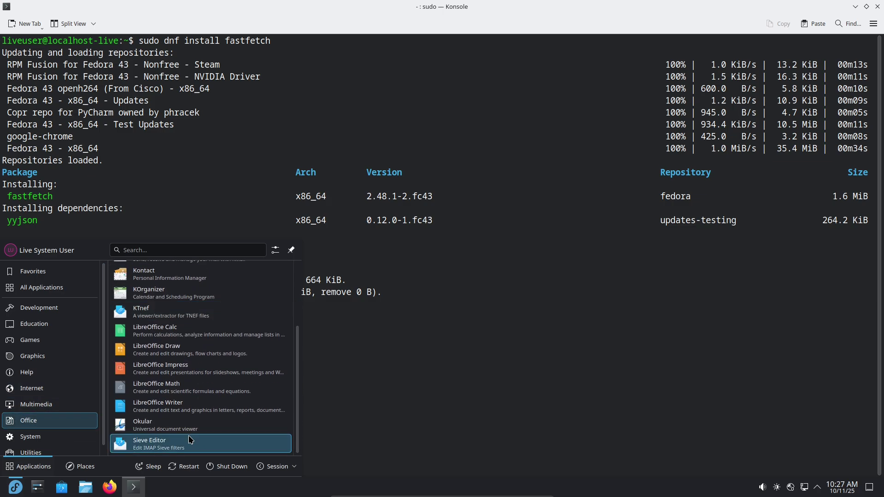
{"action": "mouse_move", "coordinate": [57, 438]}
{"action": "scroll", "coordinate": [296, 366], "scroll_direction": "down", "scroll_amount": 4}
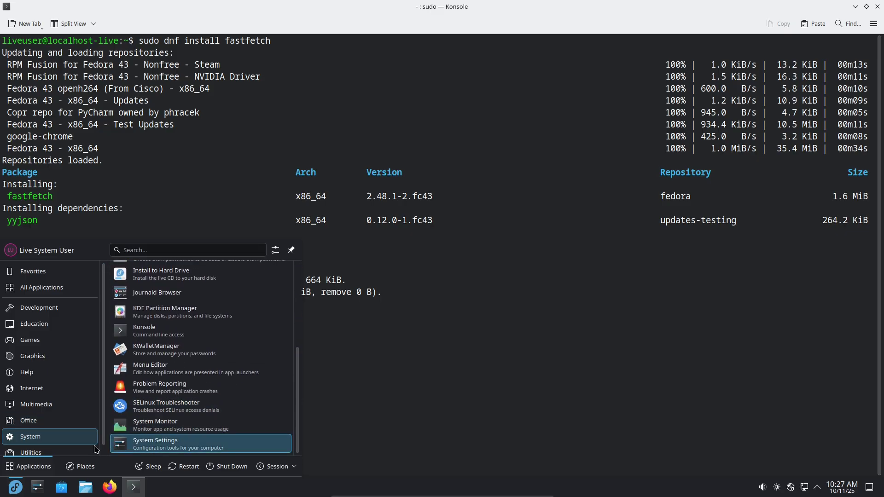
{"action": "mouse_move", "coordinate": [73, 452]}
{"action": "scroll", "coordinate": [274, 405], "scroll_direction": "down", "scroll_amount": 3}
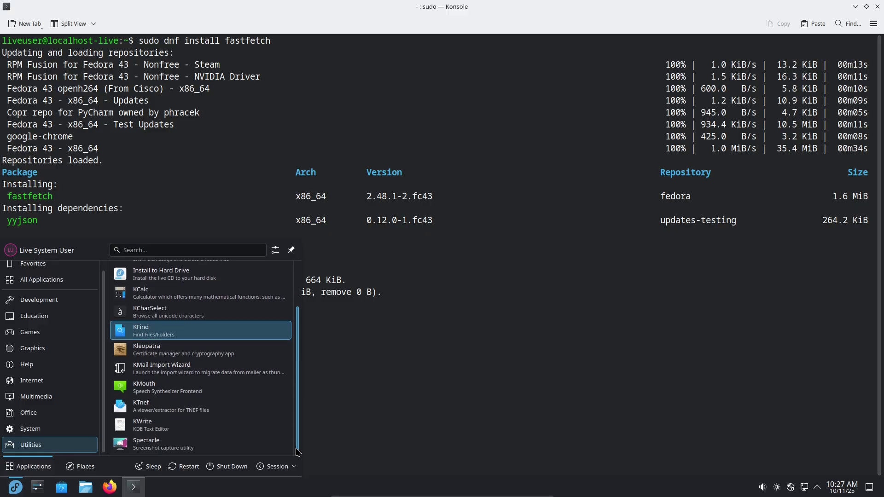
{"action": "left_click", "coordinate": [357, 366]}
Step: Confirm the fastfetch install and accept the Fedora signing key with y
{"action": "type", "text": "y"}
{"action": "key", "text": "Return"}
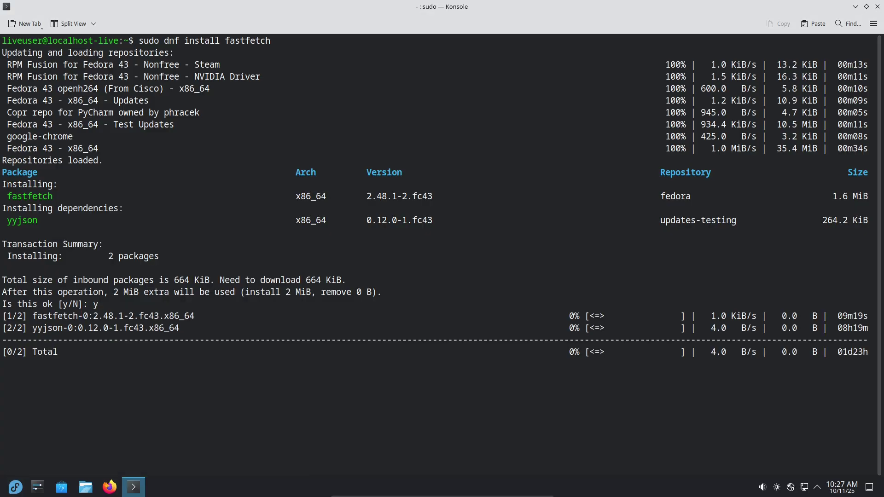
{"action": "type", "text": "y"}
{"action": "key", "text": "Return"}
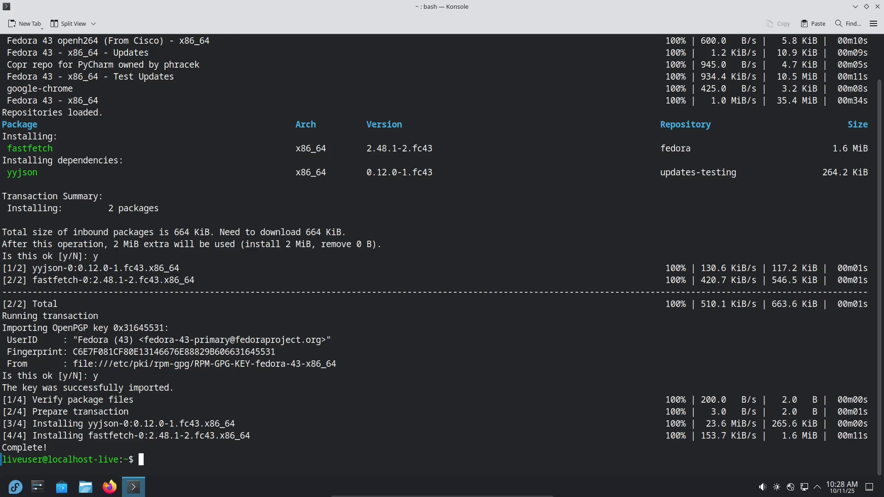
Step: Install inxi with 'sudo dnf install inxi', confirming with y
{"action": "type", "text": "sudo dnf install inxi"}
{"action": "key", "text": "Return"}
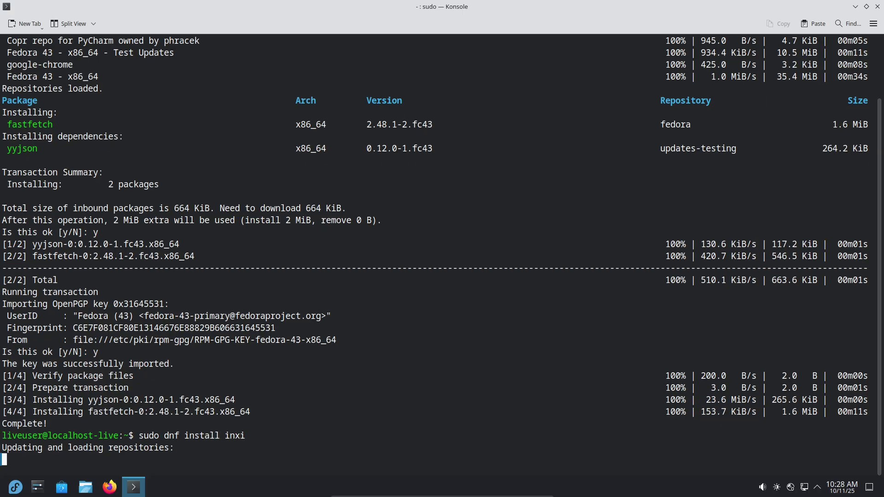
{"action": "type", "text": "y"}
{"action": "key", "text": "Return"}
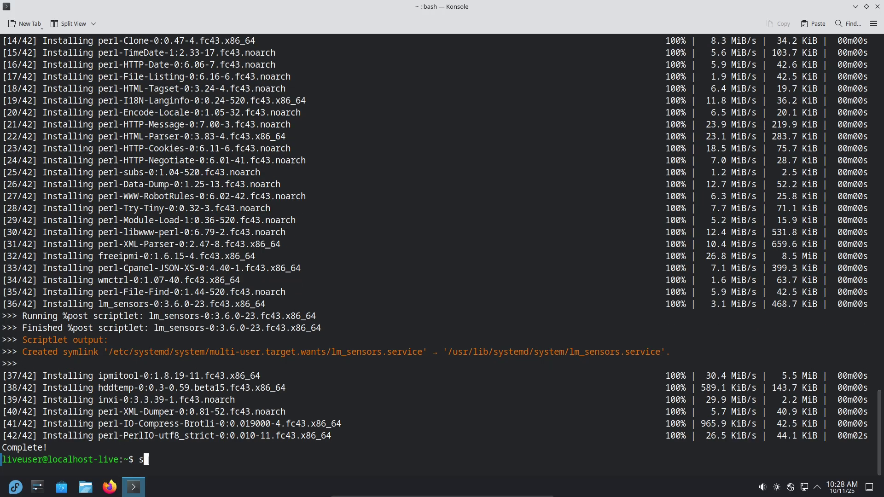
Step: Install btop with dnf, confirming with y, and clear the terminal
{"action": "type", "text": "install btop"}
{"action": "key", "text": "Return"}
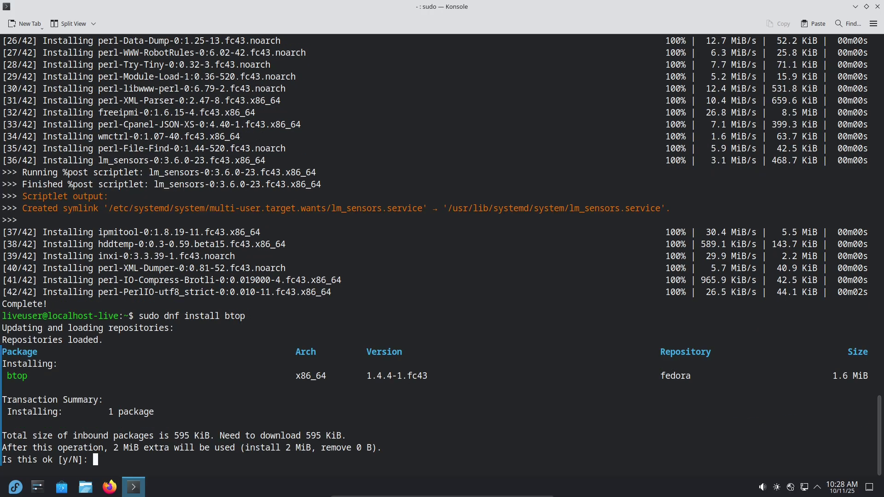
{"action": "type", "text": "y"}
{"action": "key", "text": "Return"}
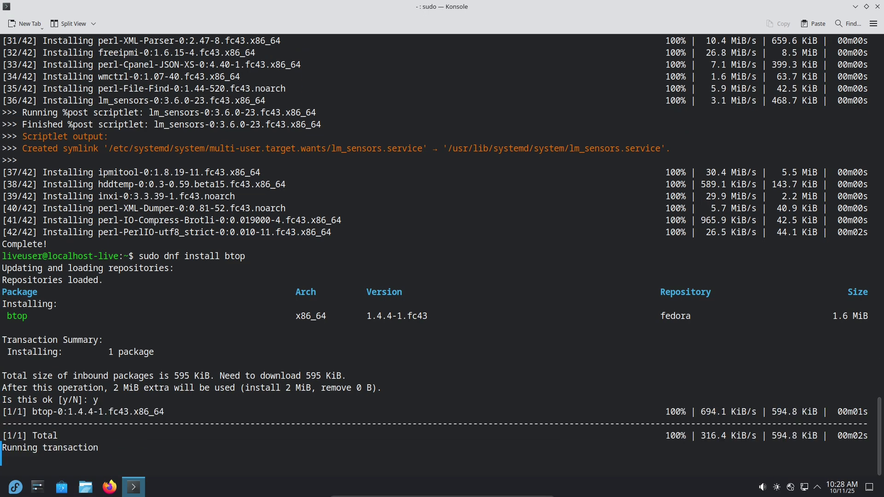
{"action": "type", "text": "clear"}
{"action": "key", "text": "Return"}
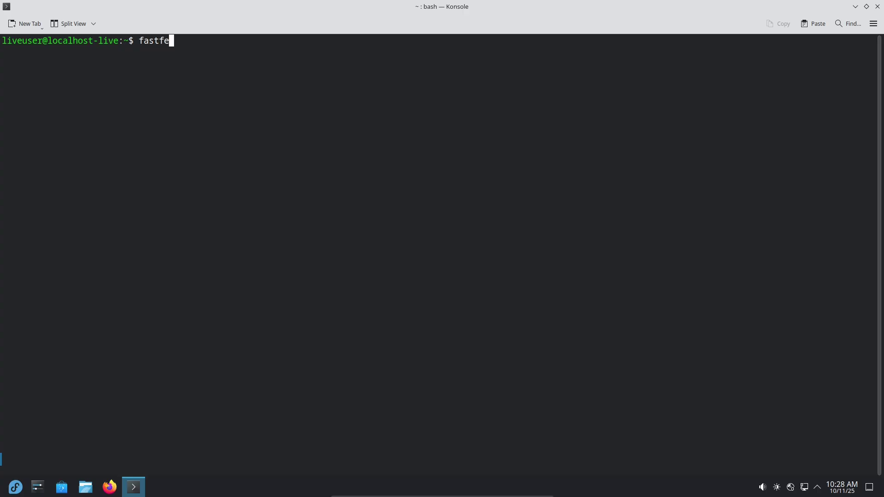
Step: Run fastfetch, sestatus and the Python version check (3.14.0rc2)
{"action": "key", "text": "Return"}
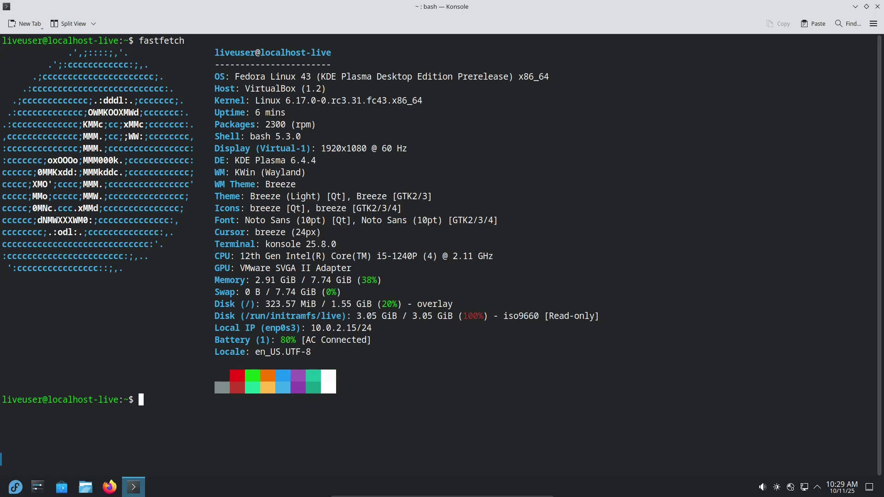
{"action": "type", "text": "sestatus"}
{"action": "key", "text": "Return"}
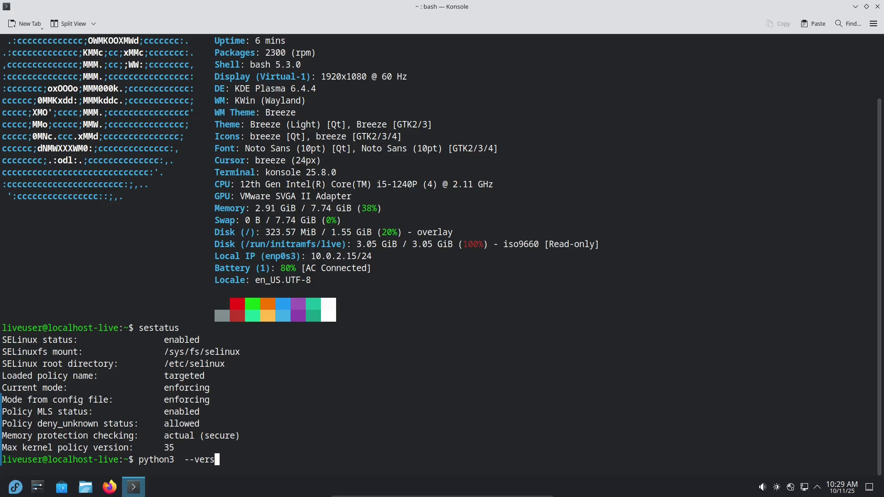
{"action": "key", "text": "Return"}
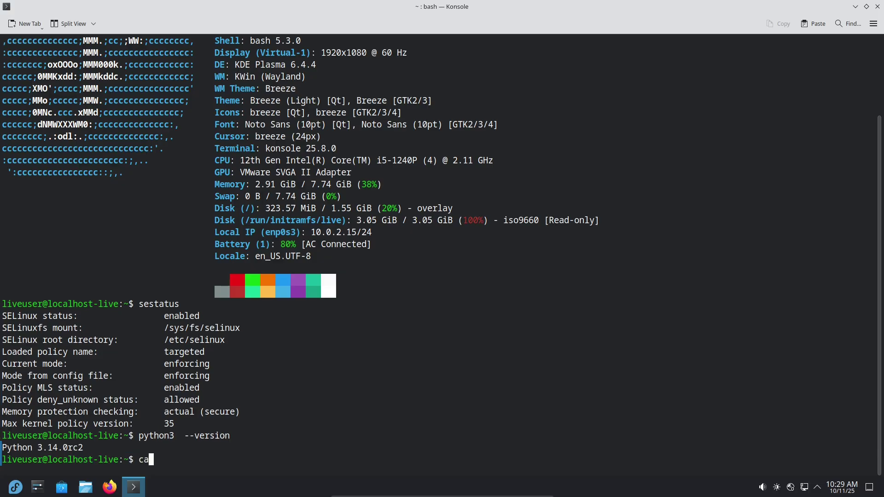
Step: Display /etc/issue with cat, clear the screen, and run inxi
{"action": "type", "text": "cat /etc/issue"}
{"action": "key", "text": "Return"}
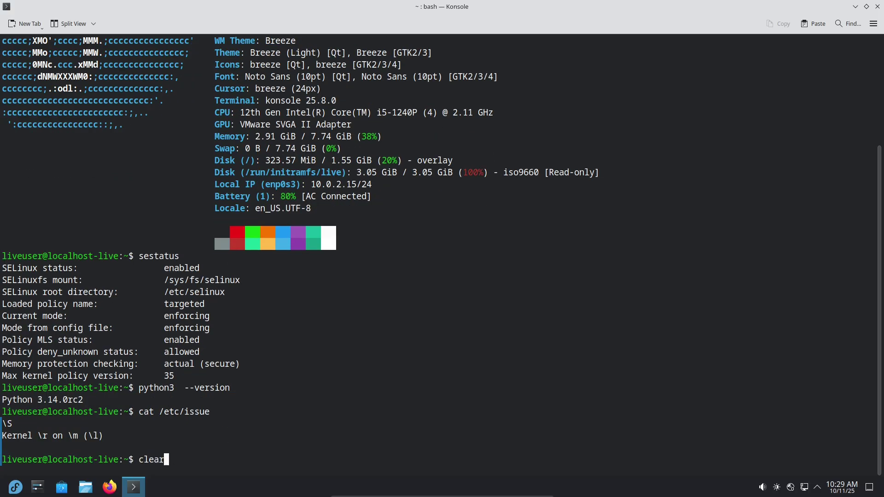
{"action": "key", "text": "Return"}
{"action": "type", "text": "inxi"}
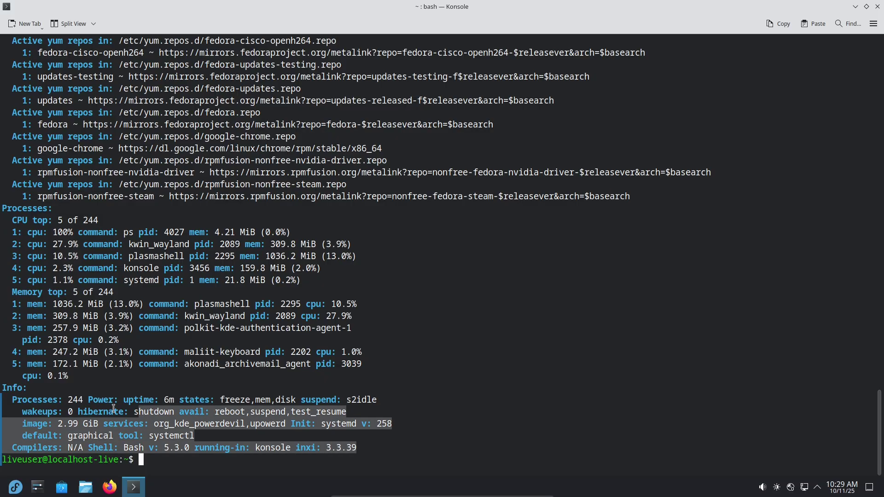
Step: Select and scroll through the Info, Audio, Graphics and System sections of the inxi report
{"action": "left_click_drag", "start_coordinate": [113, 410], "coordinate": [1, 391]}
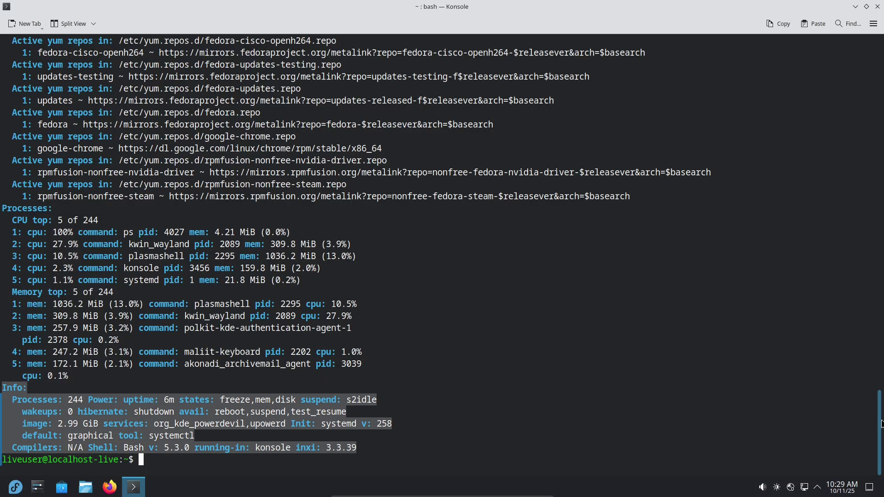
{"action": "left_click_drag", "start_coordinate": [876, 432], "coordinate": [874, 233]}
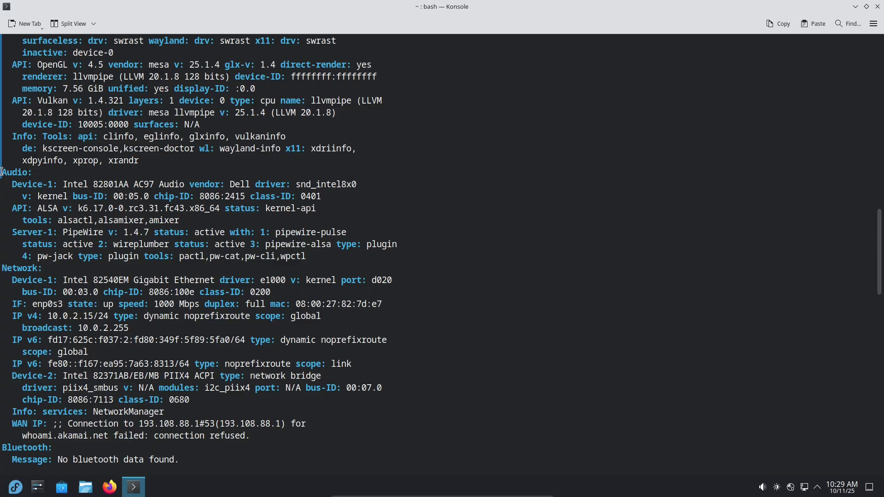
{"action": "left_click_drag", "start_coordinate": [2, 173], "coordinate": [317, 252]}
{"action": "left_click_drag", "start_coordinate": [882, 253], "coordinate": [882, 198]}
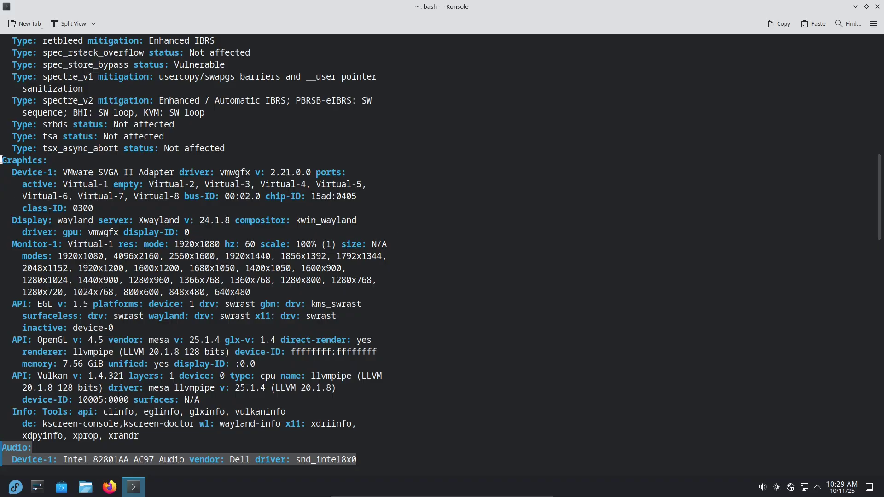
{"action": "left_click_drag", "start_coordinate": [4, 160], "coordinate": [203, 433]}
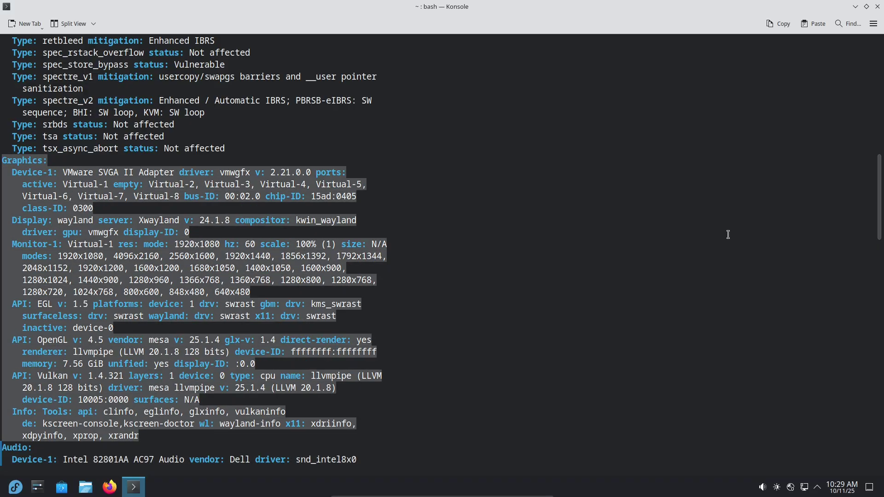
{"action": "left_click_drag", "start_coordinate": [883, 214], "coordinate": [871, 74]}
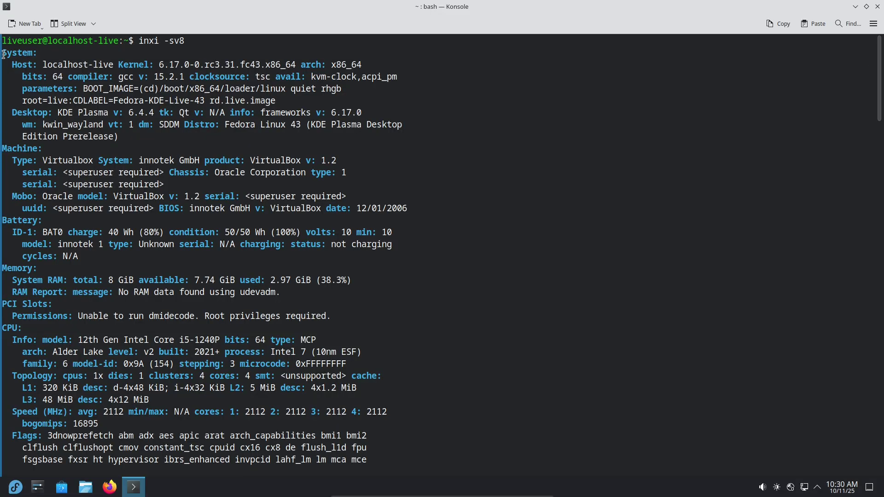
{"action": "left_click_drag", "start_coordinate": [3, 53], "coordinate": [133, 137]}
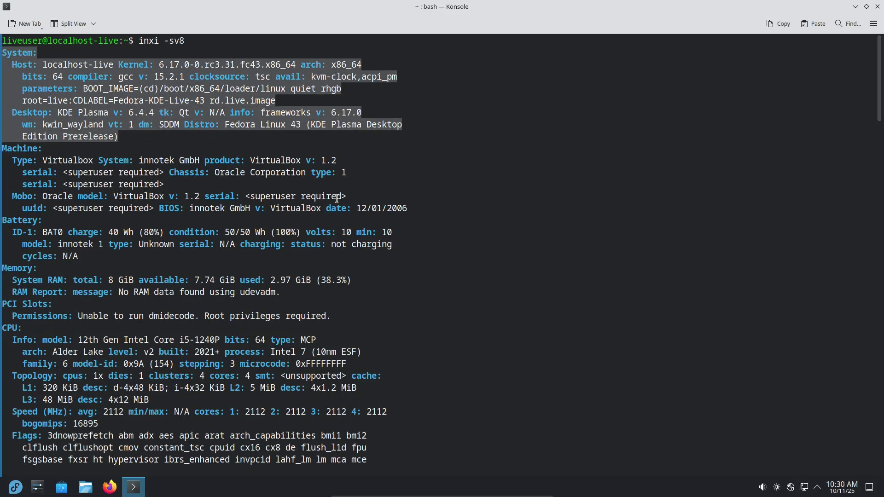
{"action": "left_click_drag", "start_coordinate": [879, 79], "coordinate": [880, 433]}
Step: Clear the terminal and launch btop
{"action": "type", "text": "clear"}
{"action": "key", "text": "Return"}
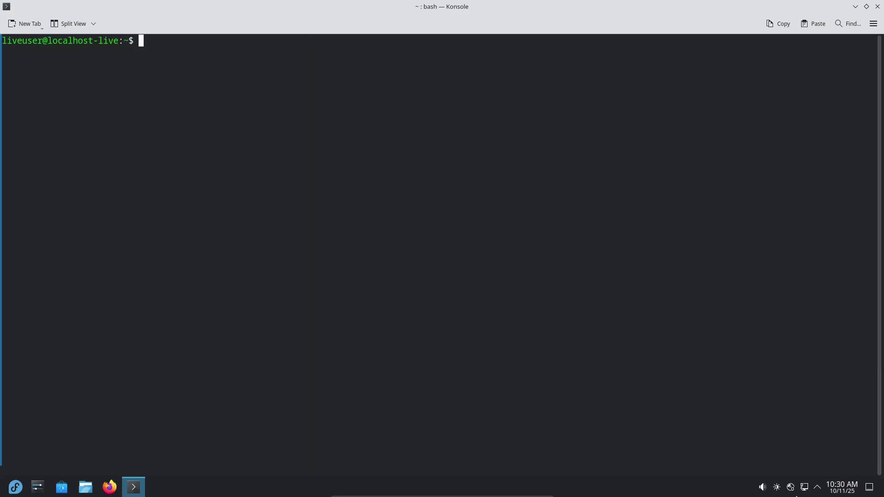
{"action": "type", "text": "btop"}
{"action": "key", "text": "Return"}
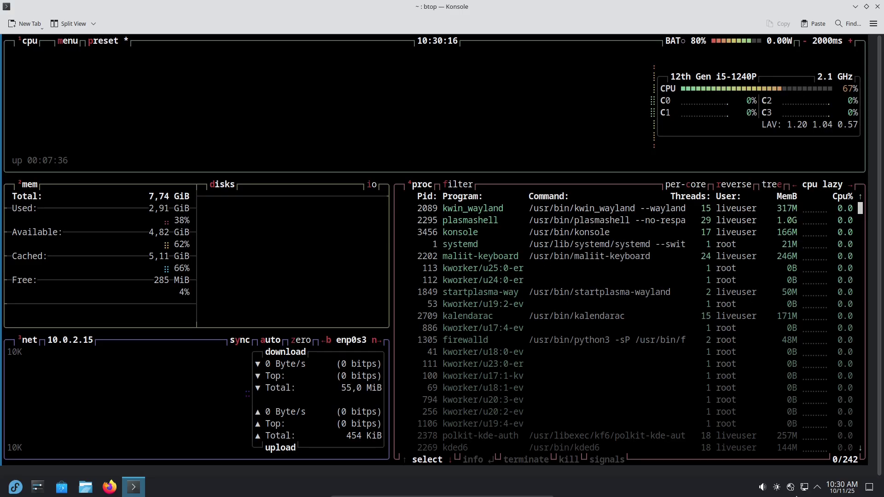
Step: Scroll btop's process list to the end, then close the Konsole window
{"action": "scroll", "coordinate": [860, 451], "scroll_direction": "down", "scroll_amount": 20}
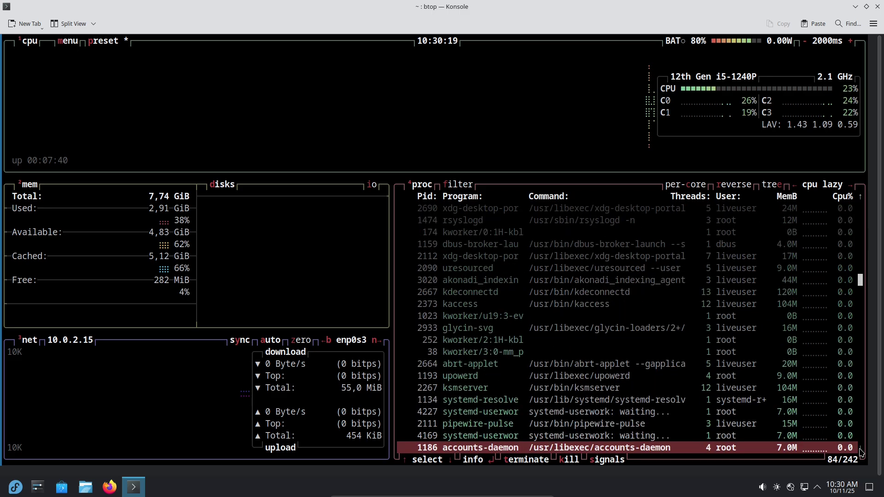
{"action": "scroll", "coordinate": [861, 452], "scroll_direction": "down", "scroll_amount": 10}
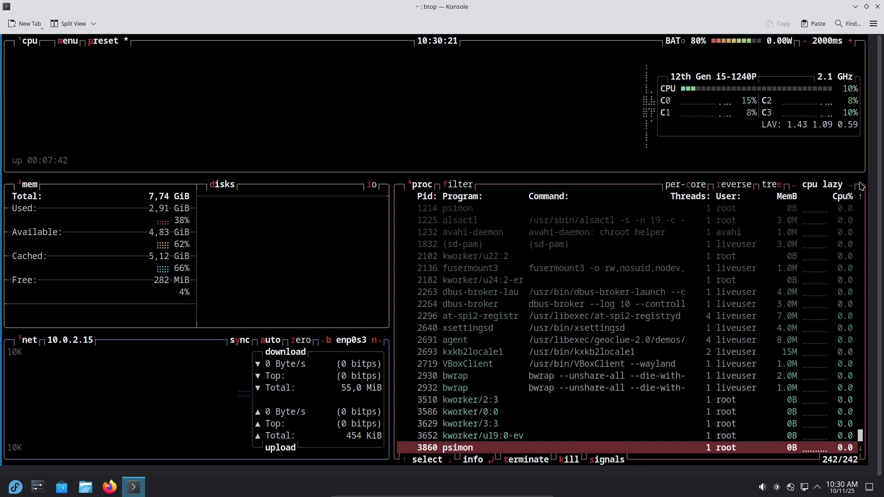
{"action": "left_click", "coordinate": [878, 6]}
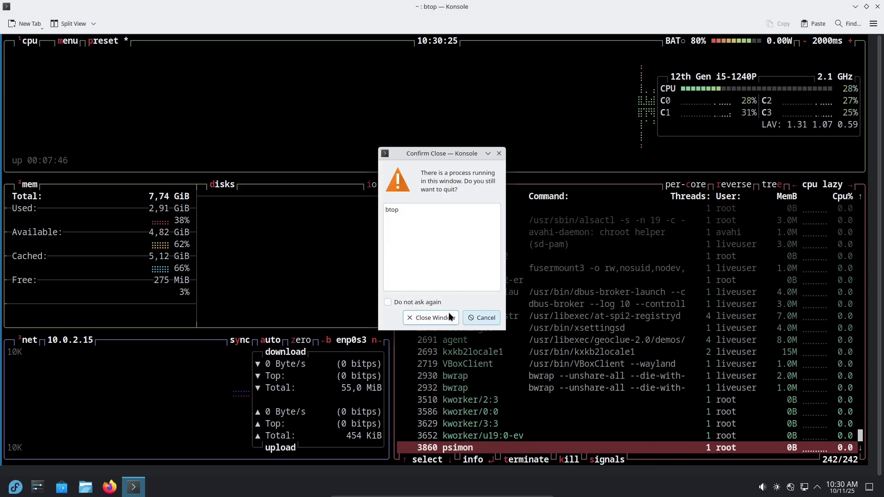
{"action": "left_click", "coordinate": [431, 318]}
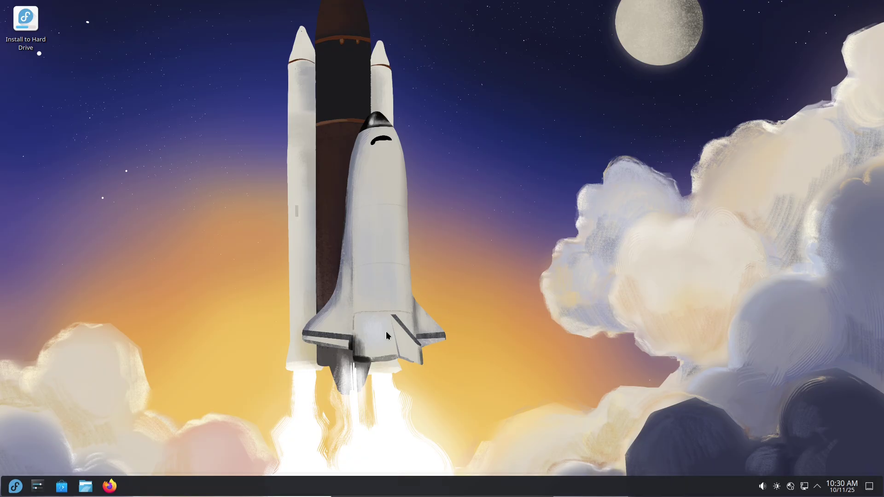
Step: Launch the Install to Hard Drive installer from its desktop shortcut
{"action": "right_click", "coordinate": [32, 34]}
{"action": "left_click", "coordinate": [78, 22]}
{"action": "left_click", "coordinate": [27, 21]}
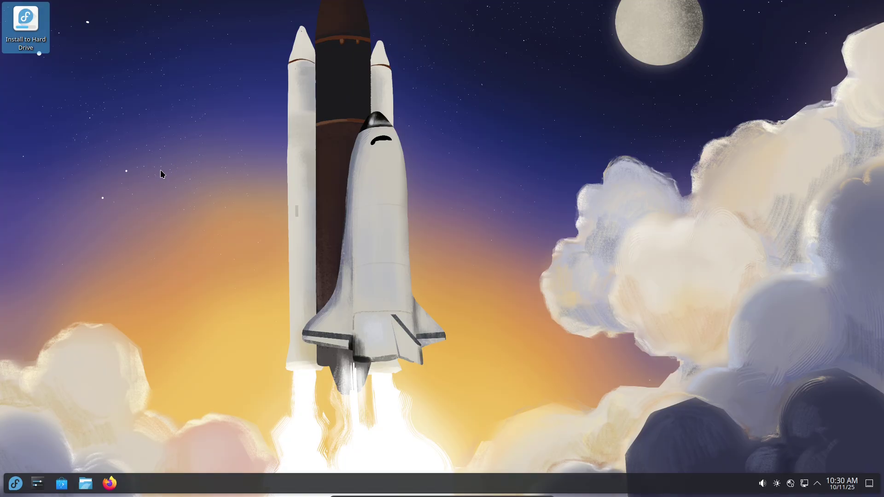
Step: Open Dolphin maximized and view its About dialog showing version 25.08.0
{"action": "left_click", "coordinate": [94, 483]}
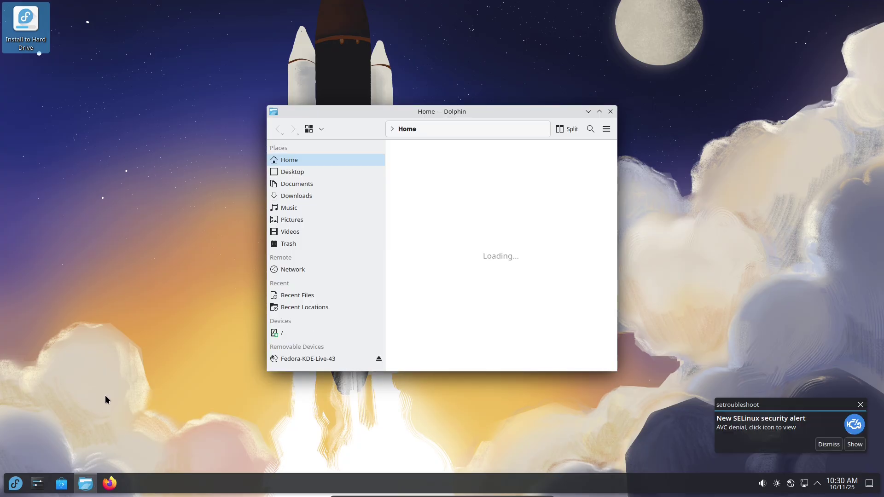
{"action": "left_click", "coordinate": [599, 112]}
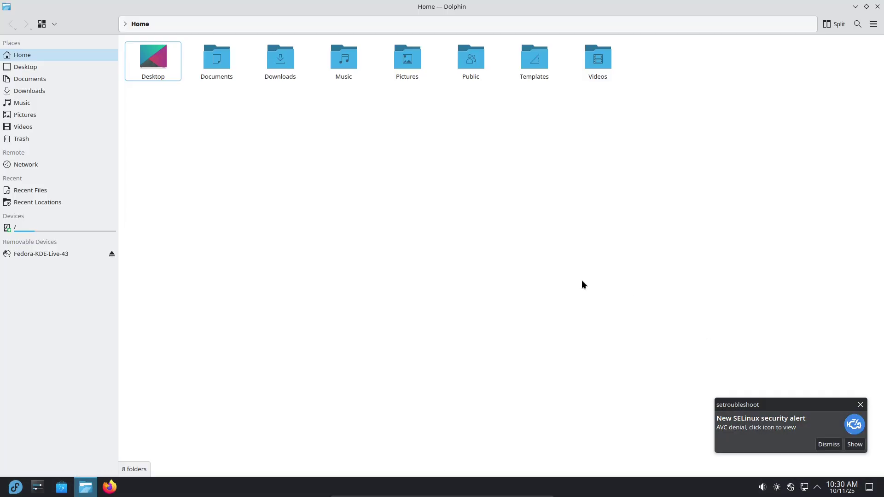
{"action": "left_click", "coordinate": [873, 24]}
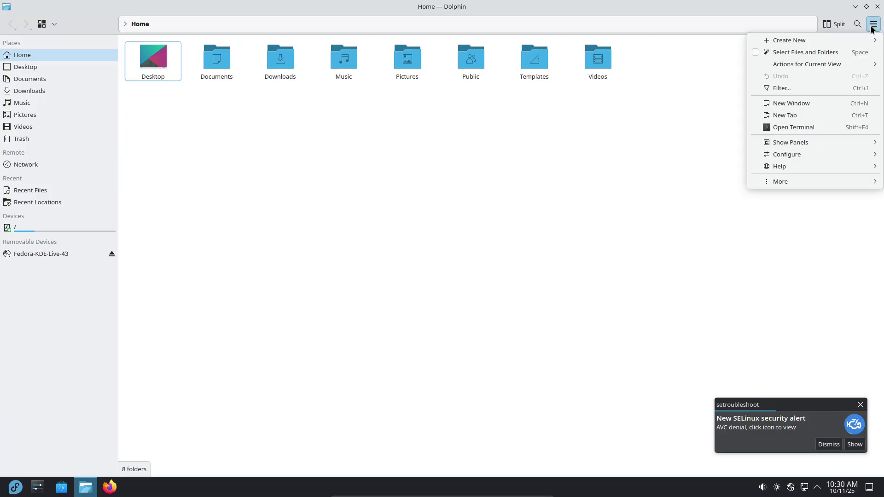
{"action": "key", "text": "Escape"}
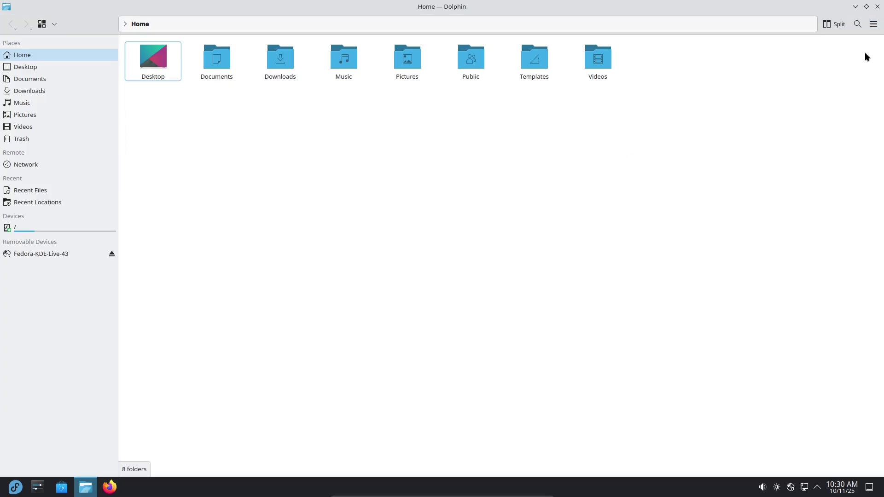
{"action": "left_click", "coordinate": [873, 24]}
{"action": "mouse_move", "coordinate": [830, 161]}
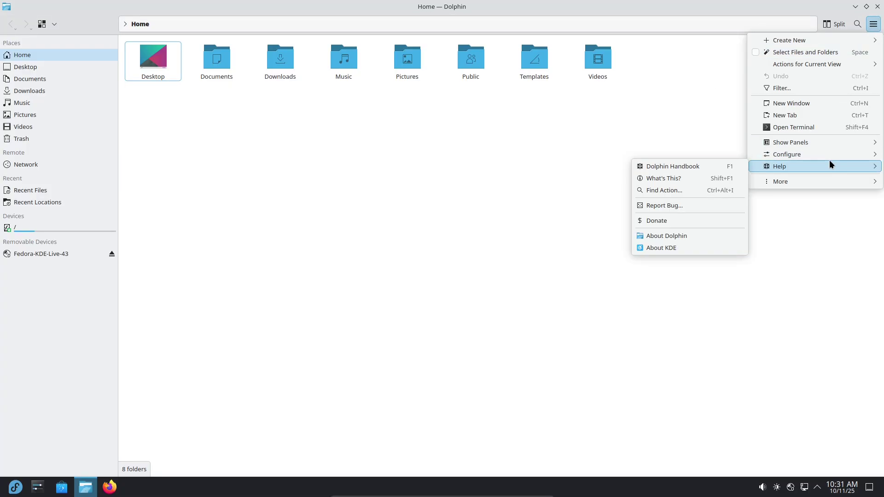
{"action": "left_click", "coordinate": [693, 236]}
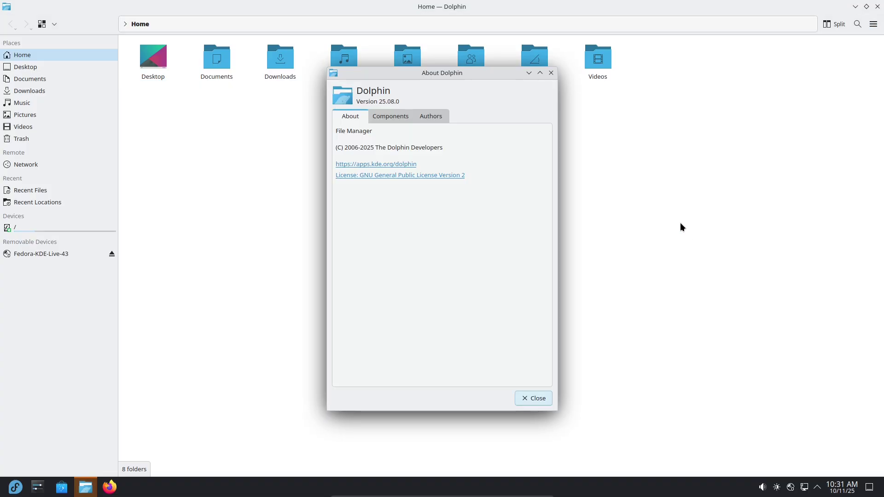
{"action": "left_click", "coordinate": [550, 73]}
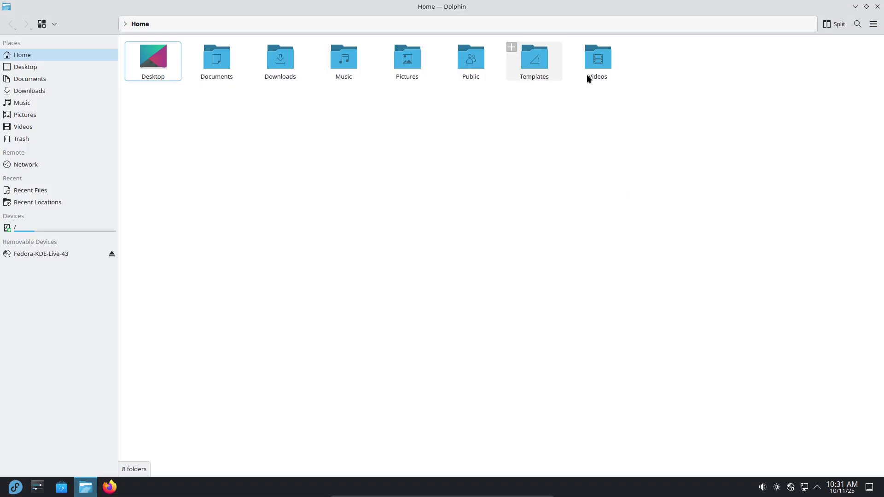
Step: Close Dolphin and view the installer's About information
{"action": "left_click", "coordinate": [878, 7]}
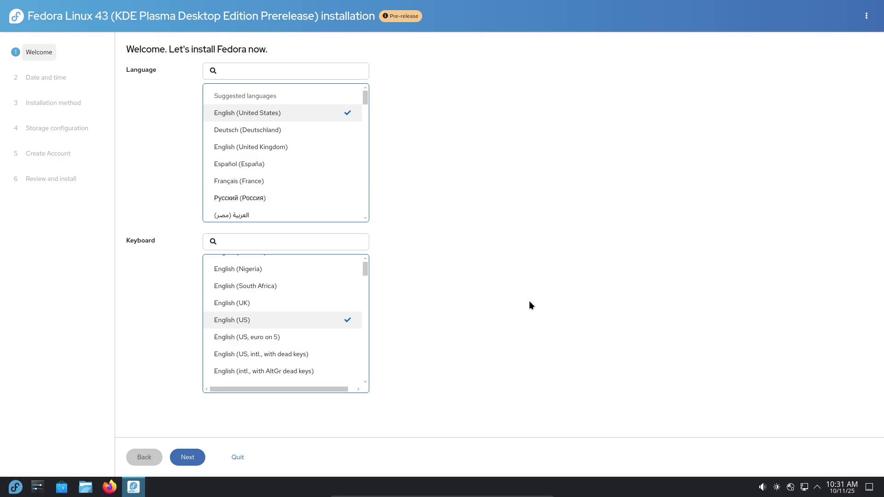
{"action": "left_click", "coordinate": [867, 16]}
{"action": "left_click", "coordinate": [829, 57]}
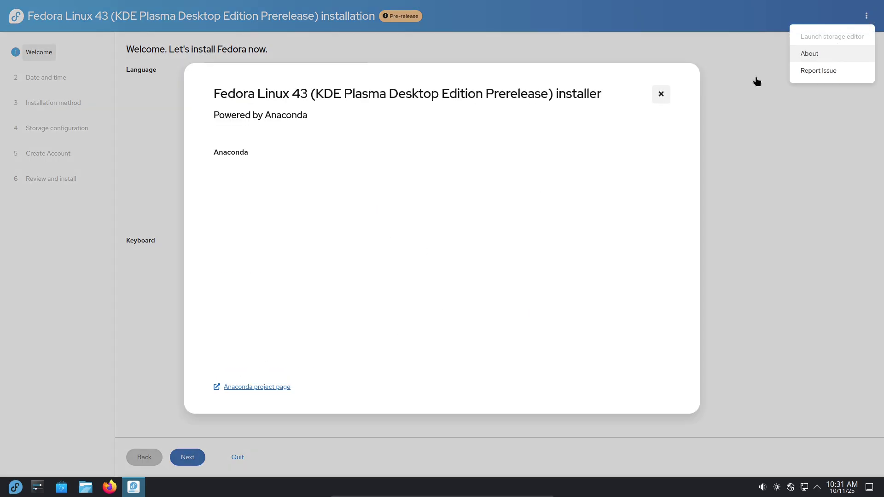
{"action": "left_click", "coordinate": [659, 96]}
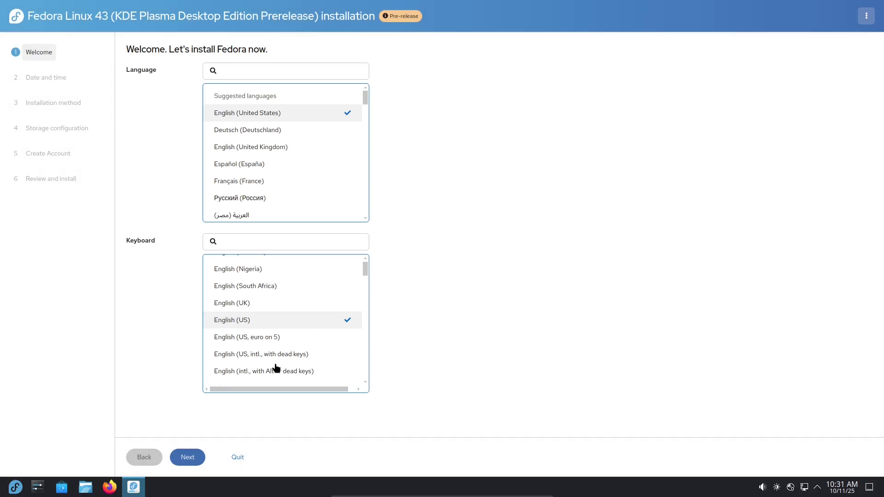
Step: Advance through date and time, installation method and unencrypted storage, then quit the installer
{"action": "left_click", "coordinate": [198, 457]}
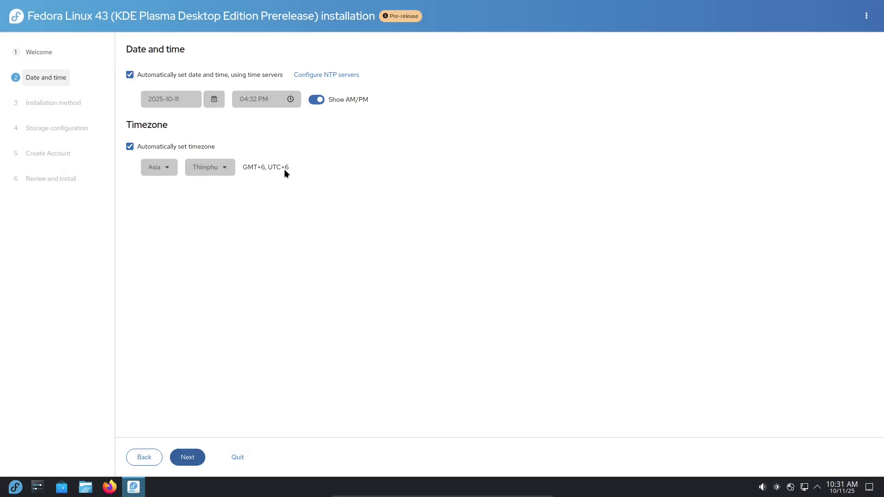
{"action": "left_click", "coordinate": [187, 456]}
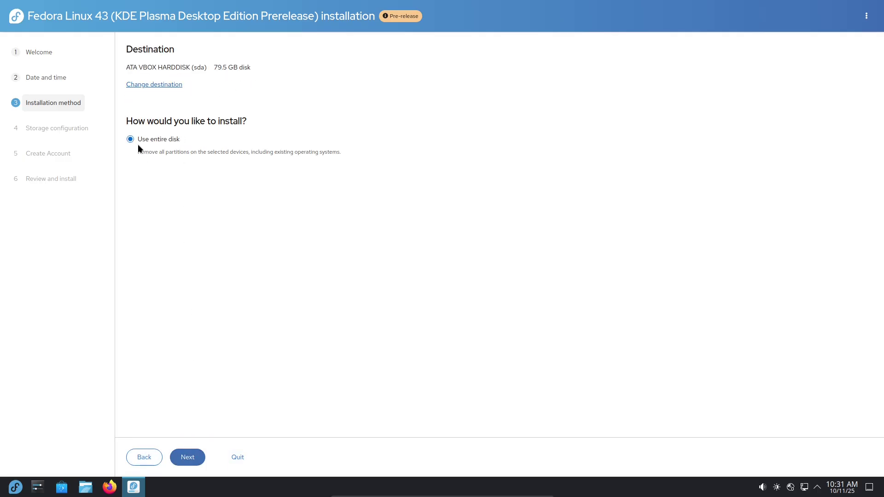
{"action": "left_click", "coordinate": [193, 455]}
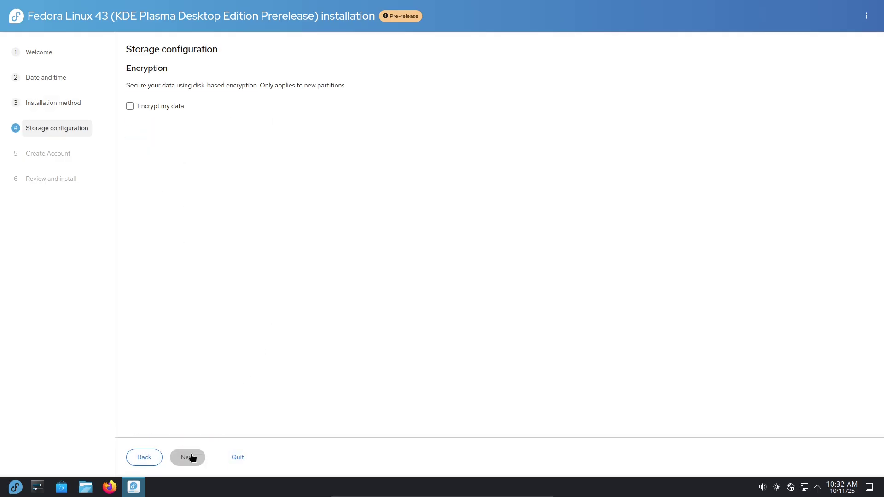
{"action": "left_click", "coordinate": [187, 454]}
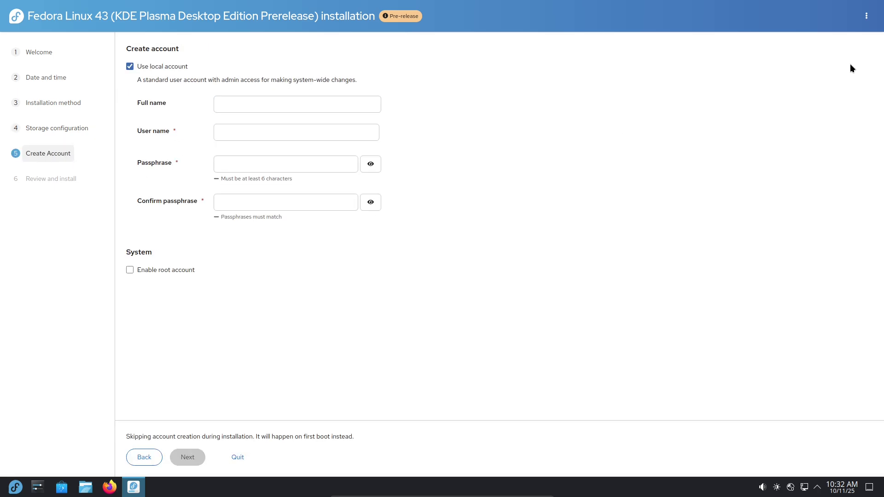
{"action": "left_click", "coordinate": [238, 458]}
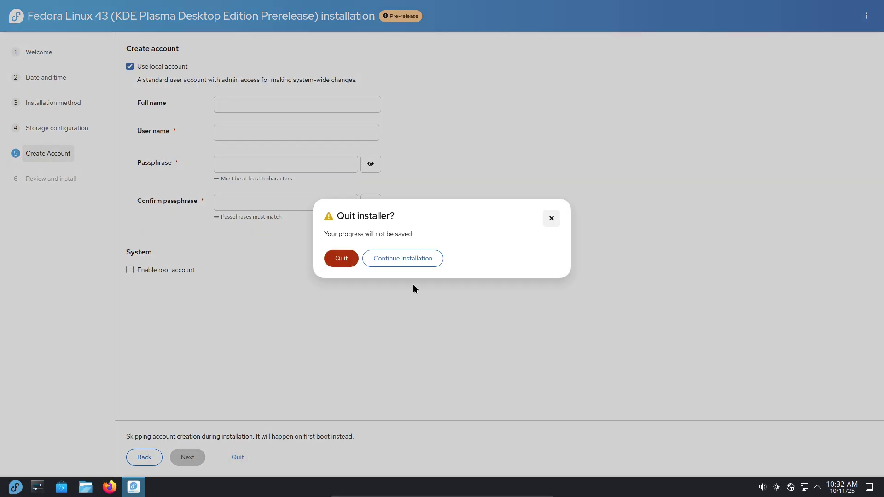
{"action": "left_click", "coordinate": [341, 259]}
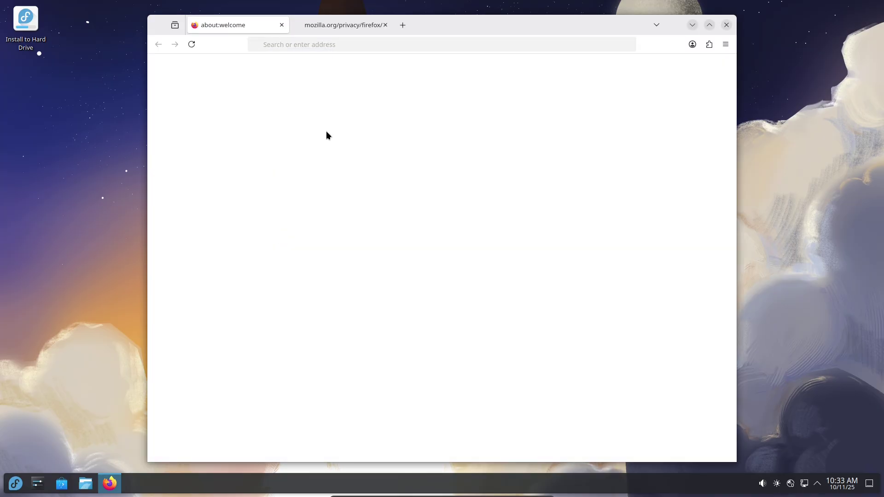
Step: Close the privacy notice tab, maximize Firefox, and check About Firefox (version 142.0, 64-bit)
{"action": "left_click", "coordinate": [386, 25]}
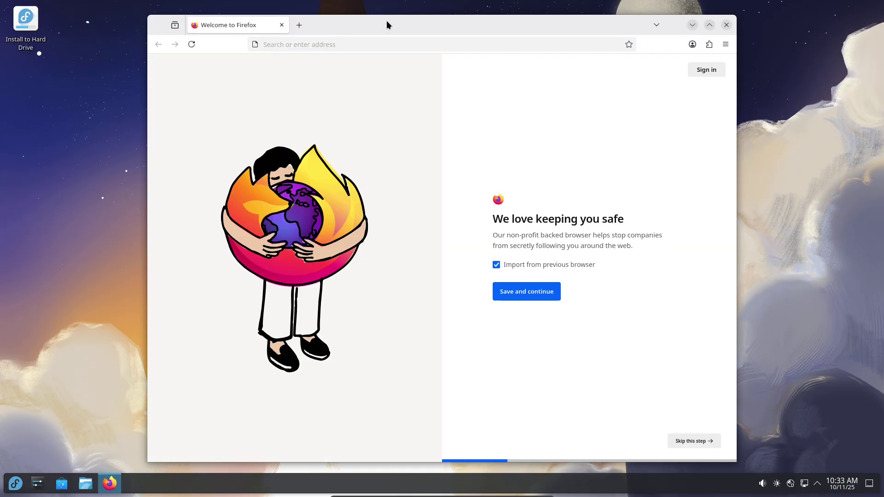
{"action": "left_click", "coordinate": [709, 25]}
{"action": "left_click", "coordinate": [874, 30]}
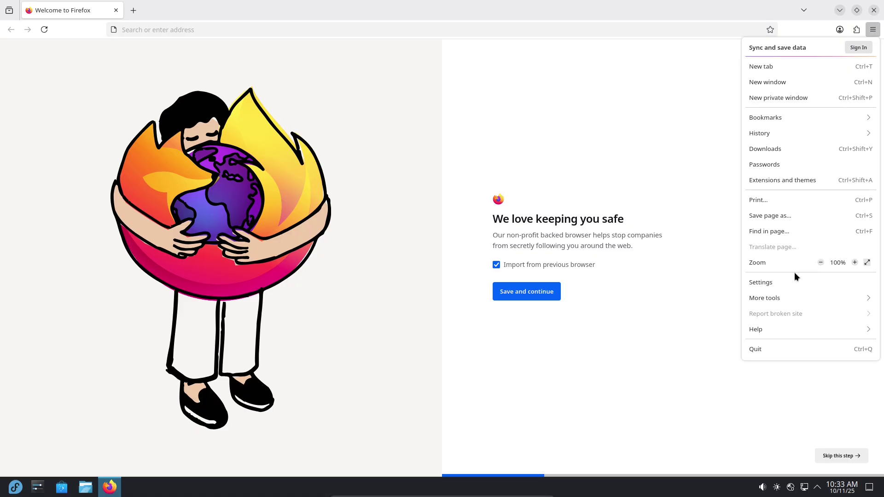
{"action": "left_click", "coordinate": [766, 328]}
{"action": "left_click", "coordinate": [769, 161]}
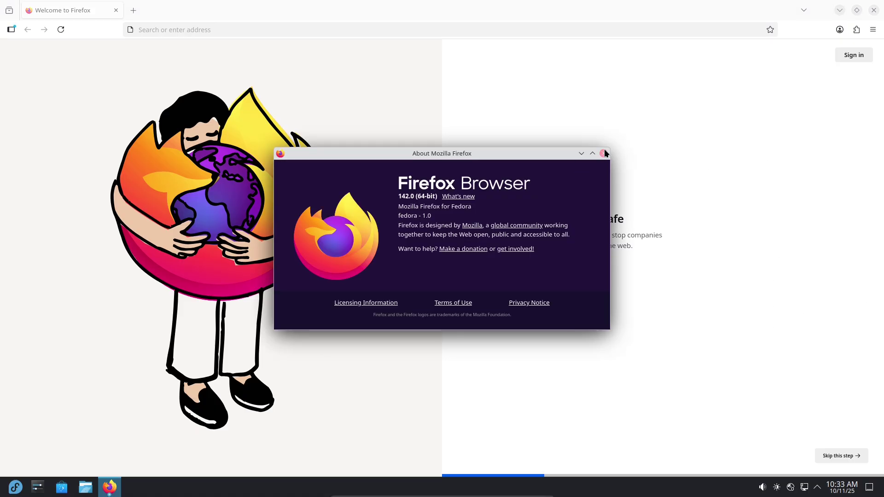
{"action": "left_click", "coordinate": [604, 153]}
Step: Search the web for 'fedora' from the address bar, discarding the autofilled address
{"action": "left_click", "coordinate": [398, 33]}
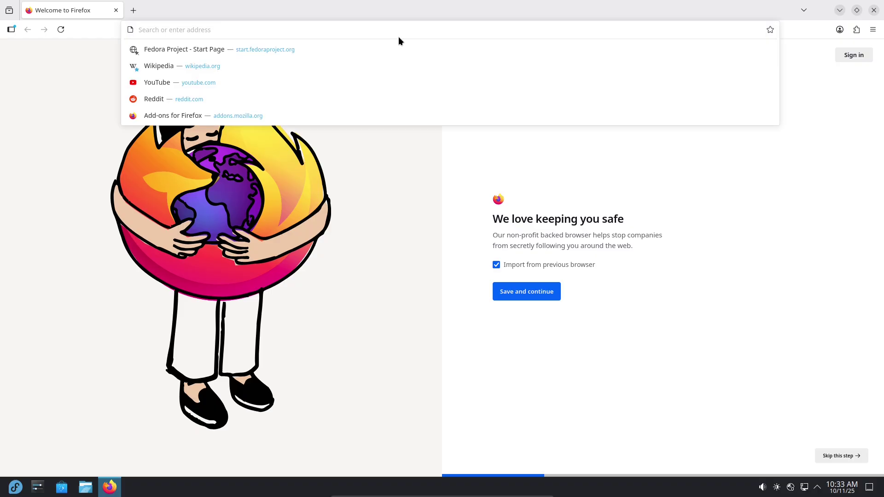
{"action": "type", "text": "fedora"}
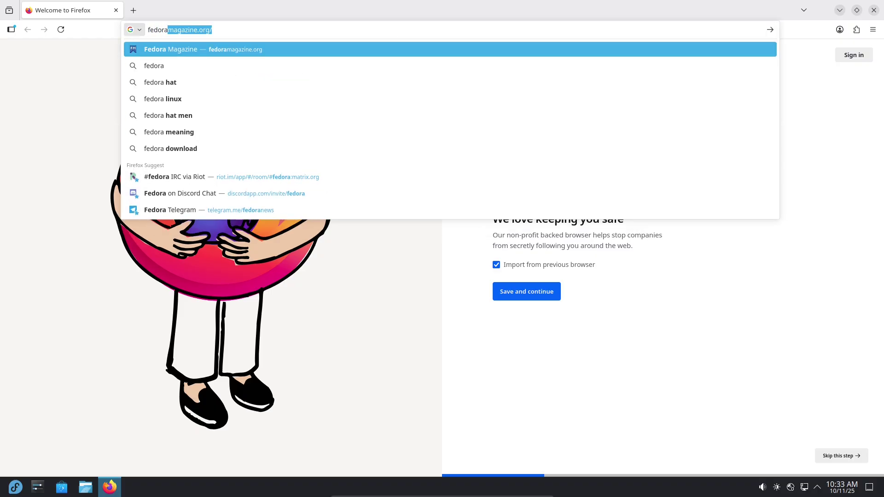
{"action": "key", "text": "BackSpace"}
{"action": "key", "text": "Return"}
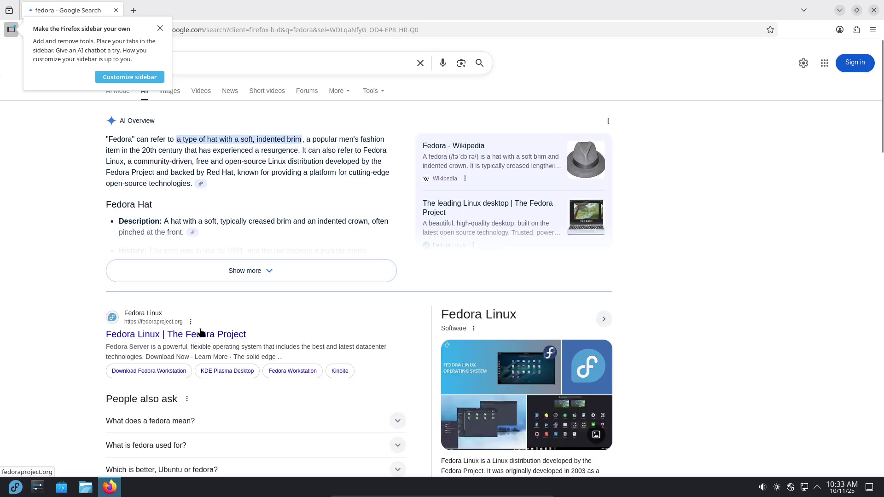
Step: Go from the Fedora Project result through Get Fedora > KDE Plasma to the Fedora KDE 42 download page
{"action": "left_click", "coordinate": [200, 334]}
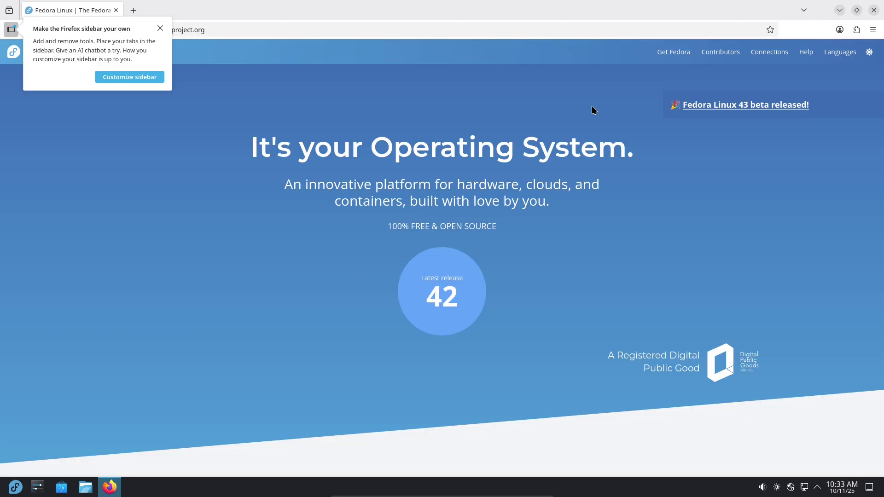
{"action": "left_click", "coordinate": [666, 57]}
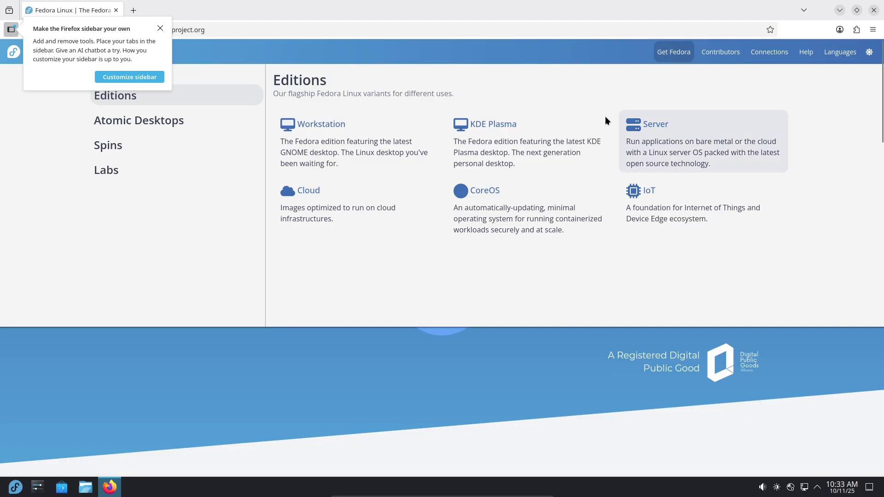
{"action": "left_click", "coordinate": [511, 128]}
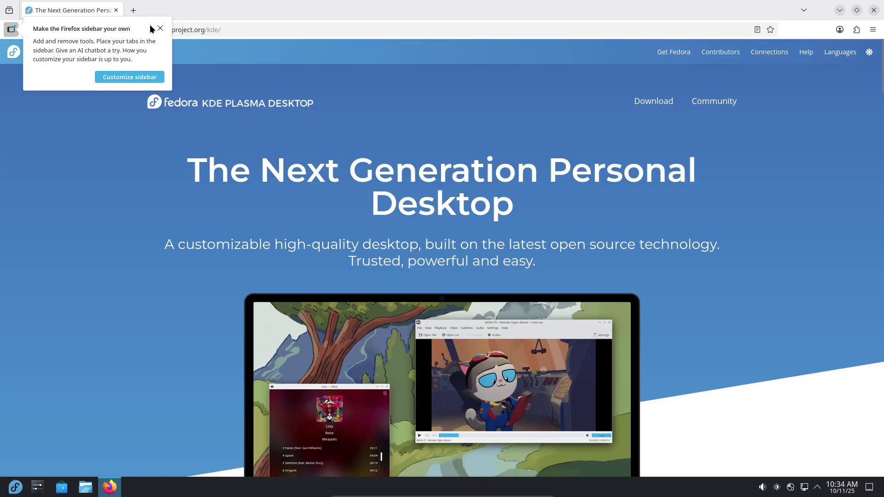
{"action": "left_click", "coordinate": [160, 28]}
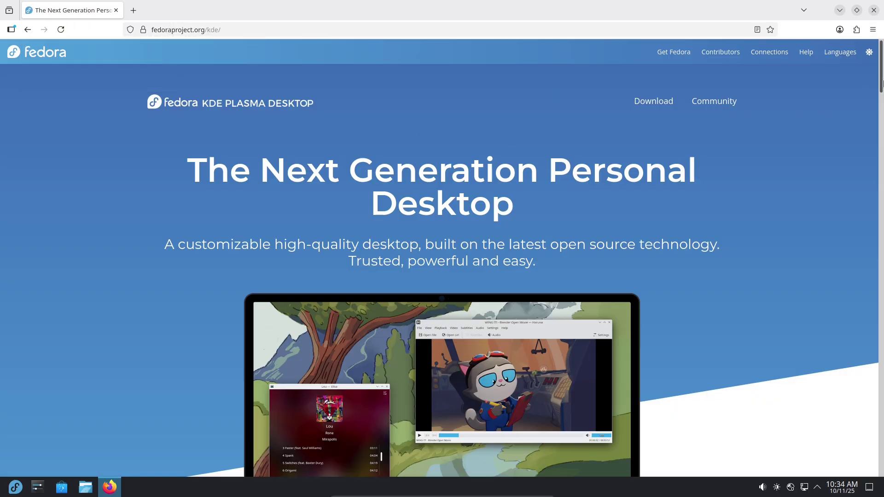
{"action": "left_click_drag", "start_coordinate": [882, 84], "coordinate": [881, 436]}
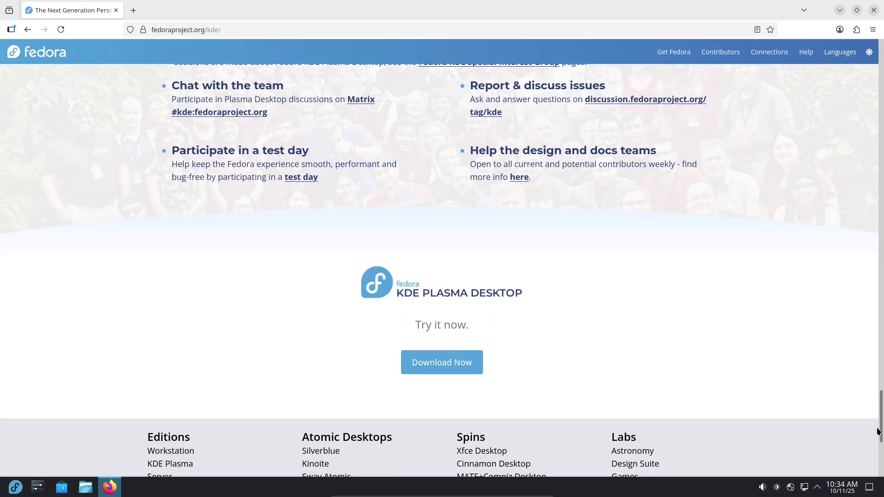
{"action": "left_click", "coordinate": [472, 367]}
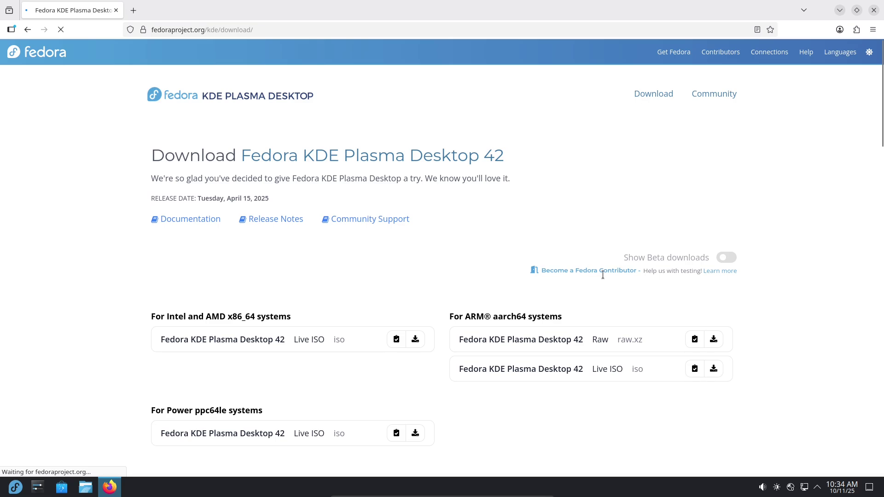
Step: Show the Fedora 43 beta downloads, then start and cancel the x86_64 KDE Live ISO download
{"action": "left_click", "coordinate": [726, 259]}
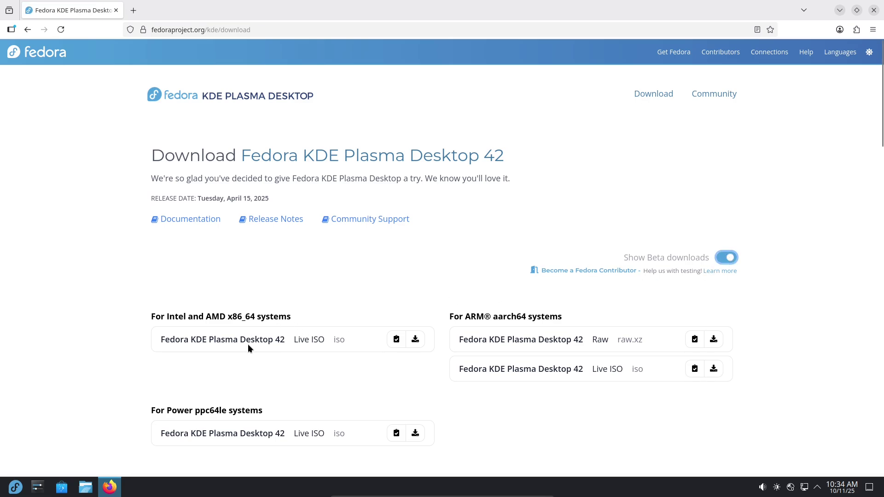
{"action": "left_click", "coordinate": [723, 259]}
{"action": "left_click", "coordinate": [723, 259]}
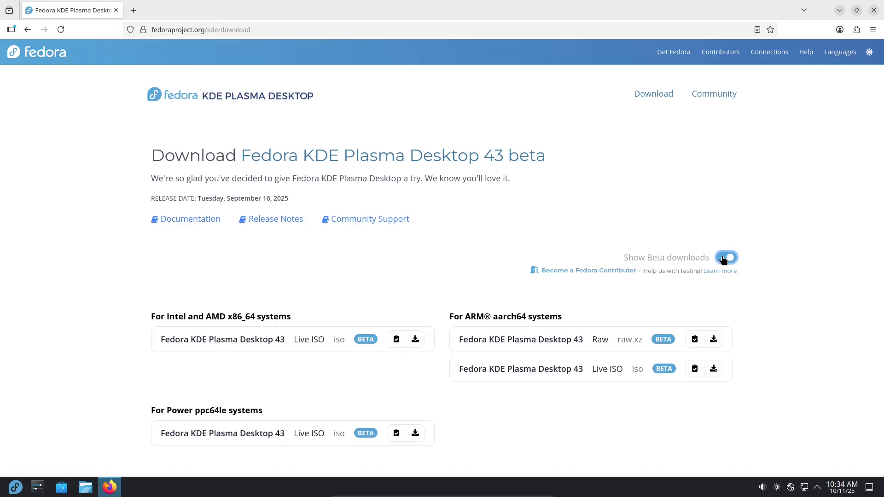
{"action": "left_click", "coordinate": [415, 340]}
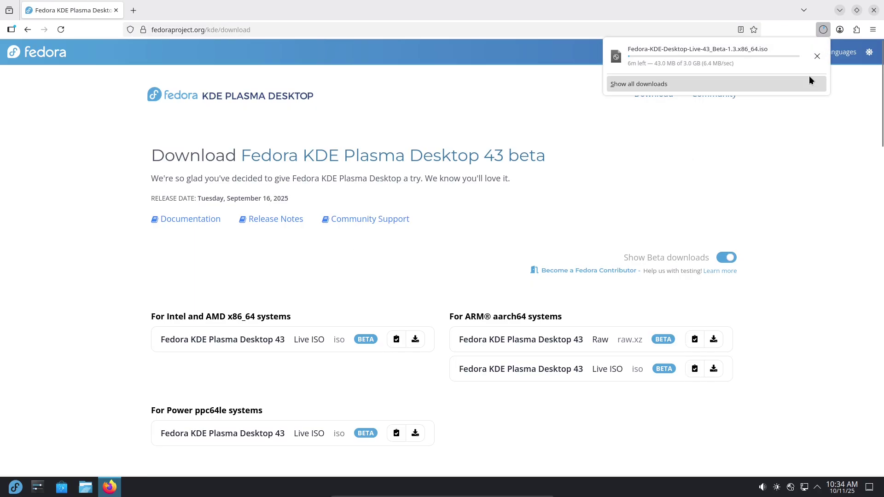
{"action": "left_click", "coordinate": [817, 55]}
{"action": "left_click", "coordinate": [874, 10]}
{"action": "left_click", "coordinate": [874, 11]}
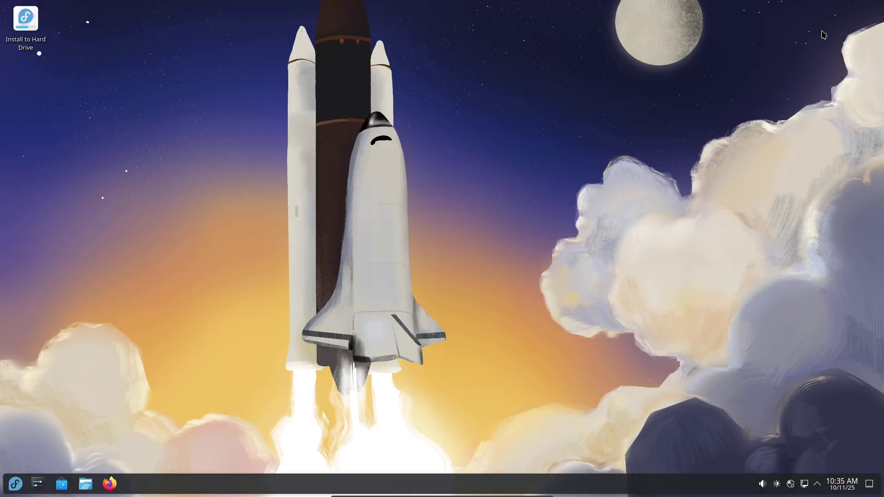
{"action": "right_click", "coordinate": [339, 169]}
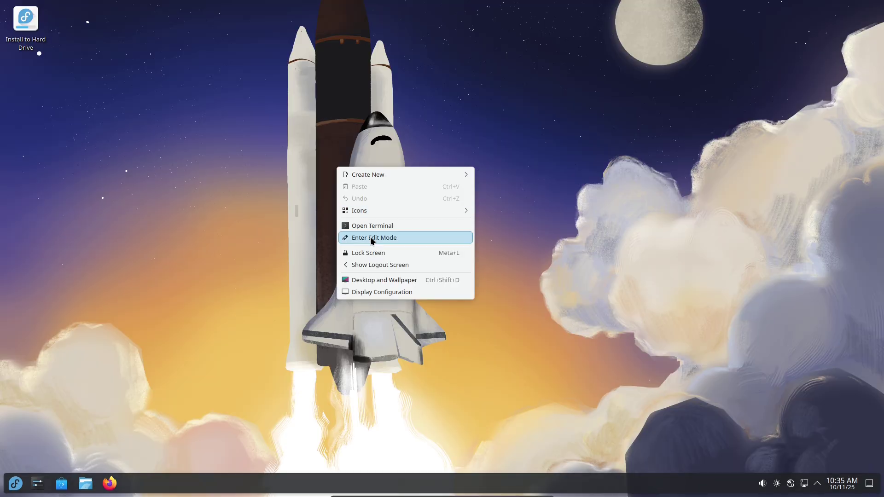
{"action": "left_click", "coordinate": [374, 278]}
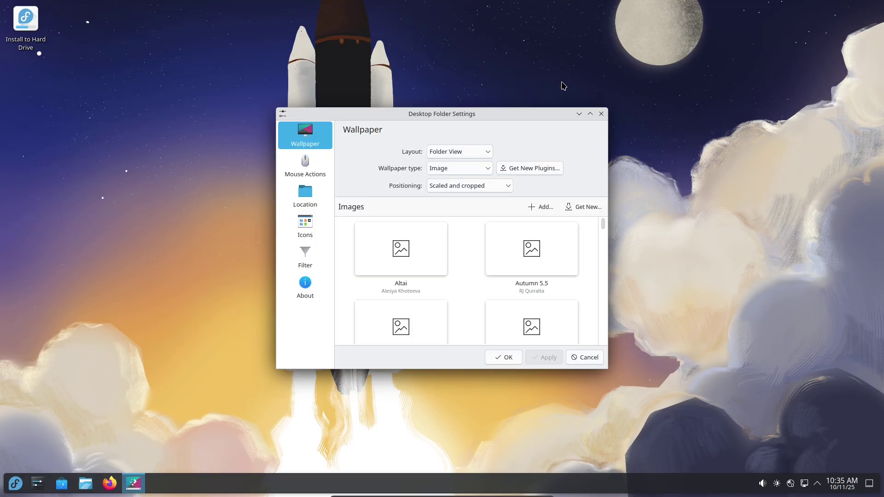
{"action": "double_click", "coordinate": [576, 114]}
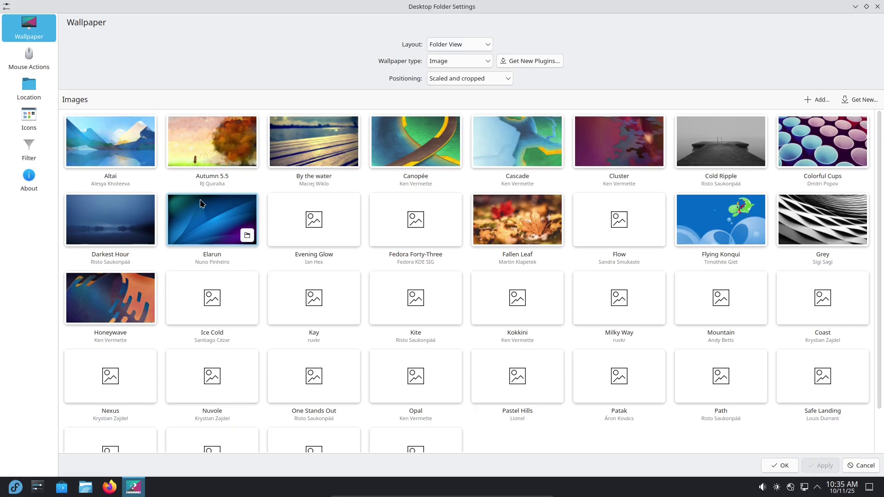
{"action": "left_click", "coordinate": [877, 7]}
{"action": "left_click", "coordinate": [16, 483]}
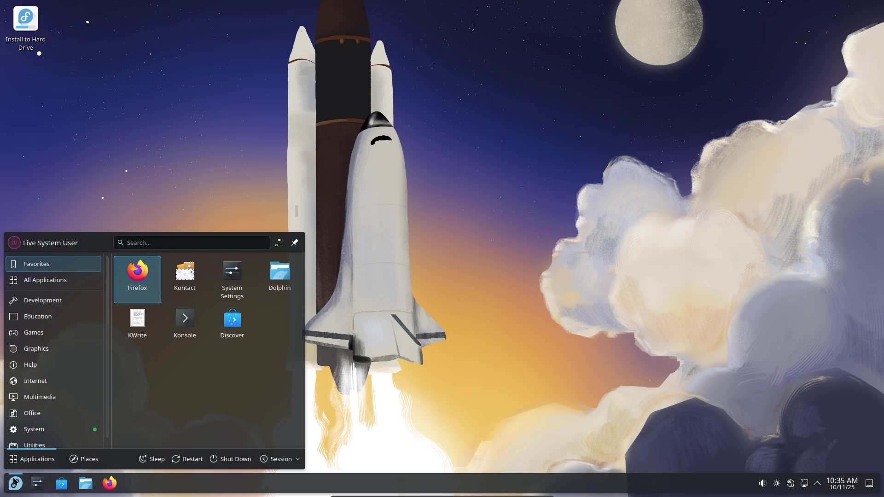
{"action": "left_click", "coordinate": [281, 459]}
{"action": "left_click", "coordinate": [278, 436]}
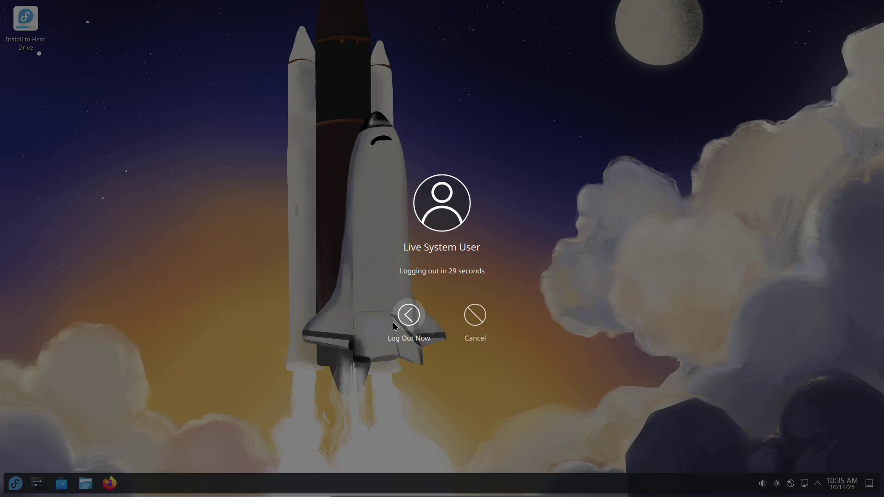
{"action": "left_click", "coordinate": [404, 320]}
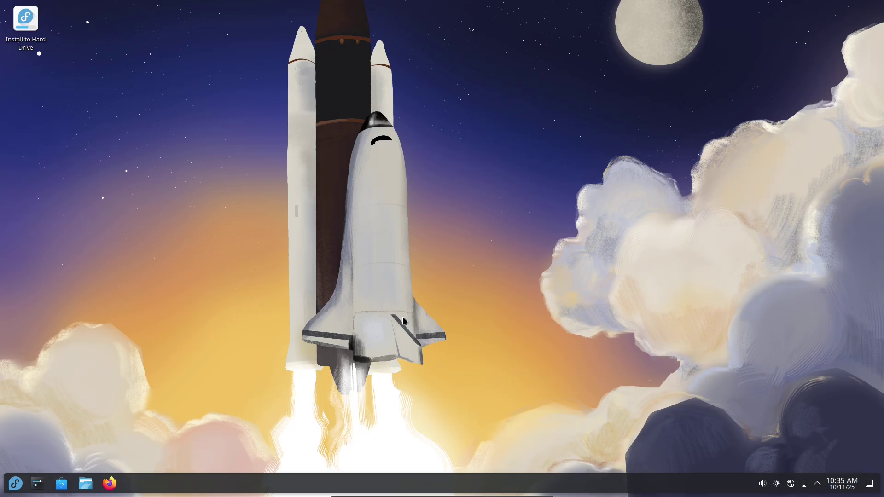